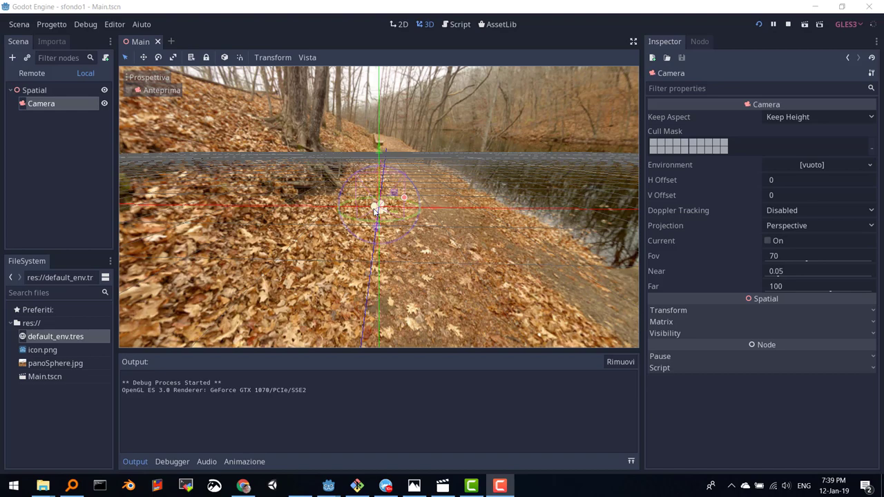
Restore the Chrome window with the YouTube upload page over the Godot editor
{"action": "left_click", "coordinate": [242, 485]}
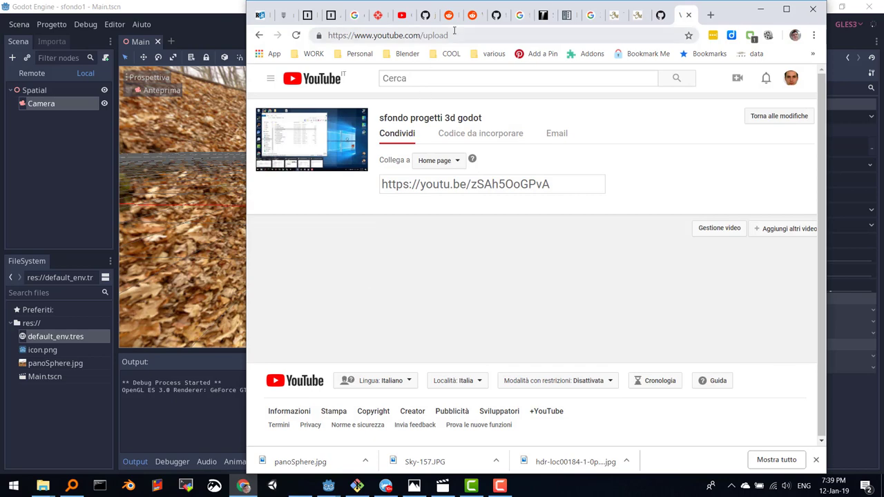
Maximize Chrome and browse godot-camera-control to assets/maujoe.camera_control/scripts
{"action": "left_click", "coordinate": [786, 9]}
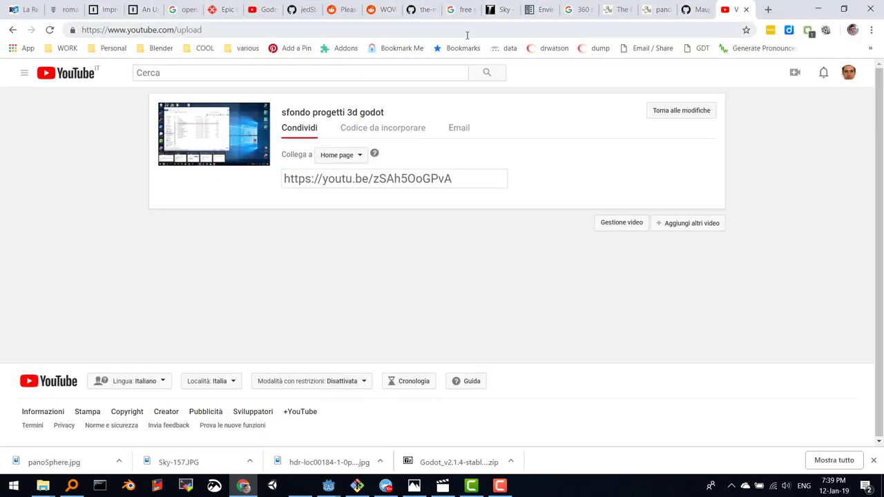
{"action": "left_click", "coordinate": [694, 11]}
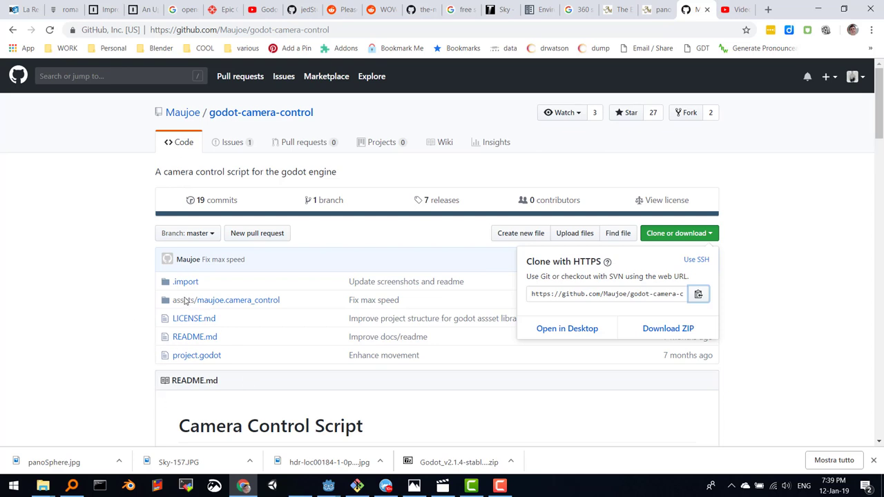
{"action": "left_click", "coordinate": [210, 305]}
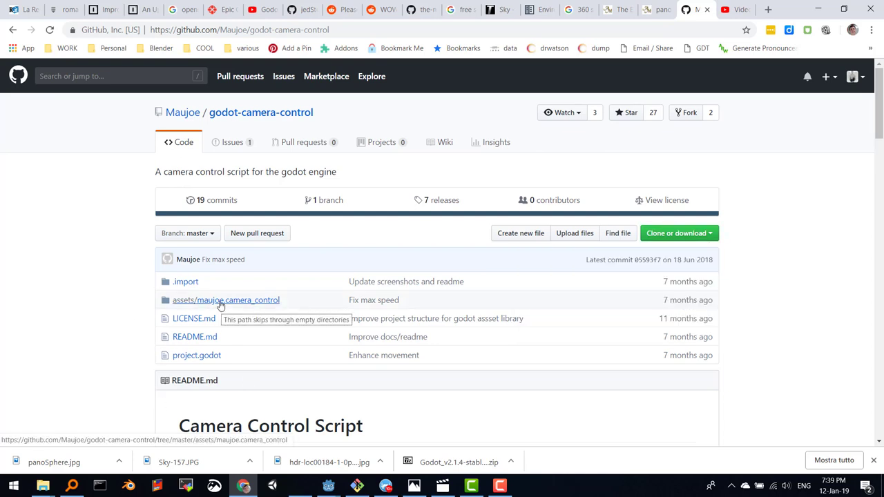
{"action": "left_click", "coordinate": [217, 308]}
{"action": "left_click", "coordinate": [176, 277]}
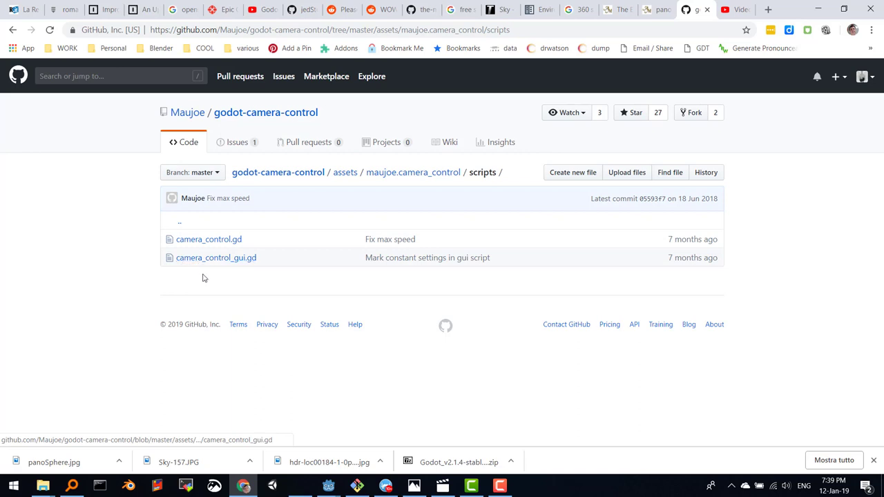
{"action": "left_click", "coordinate": [207, 239]}
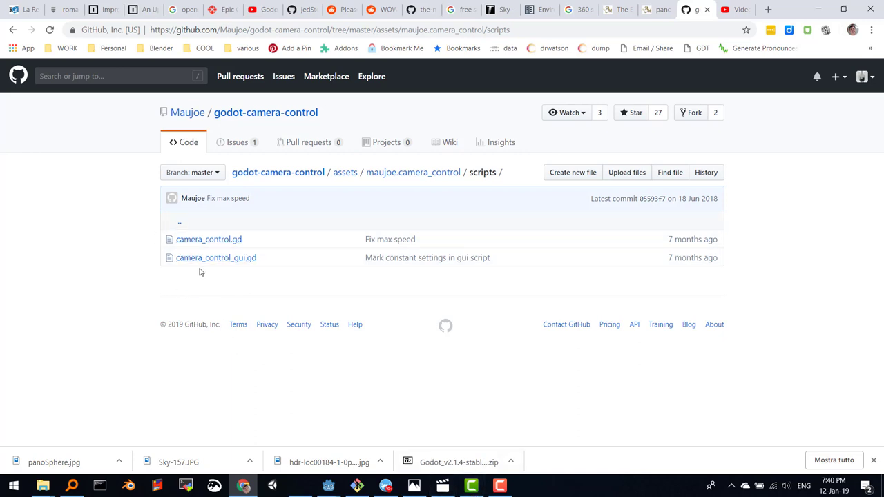
Search Everything for camera_control and open the local folder holding camera_control.gd
{"action": "left_click", "coordinate": [74, 486]}
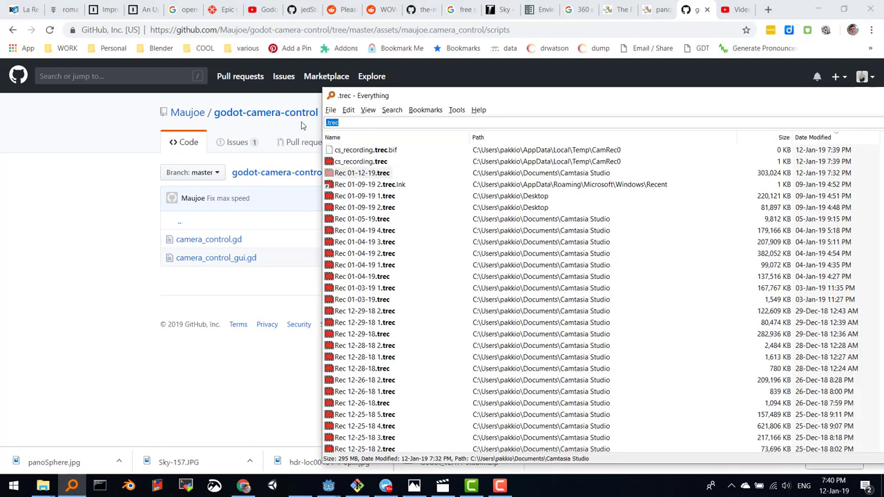
{"action": "type", "text": "camera"}
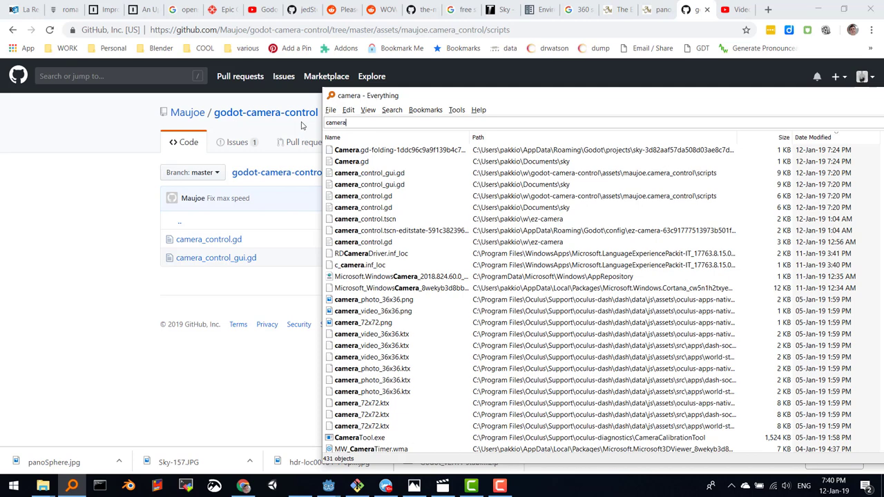
{"action": "type", "text": "_control"}
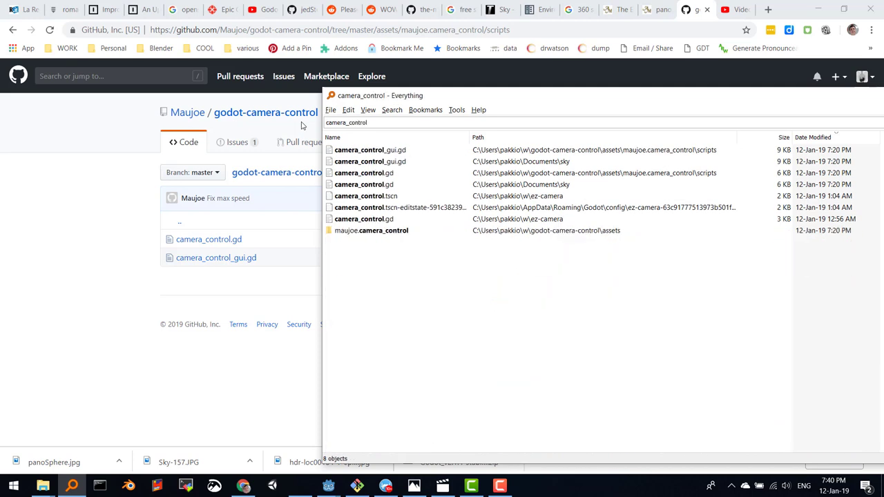
{"action": "left_click", "coordinate": [358, 174]}
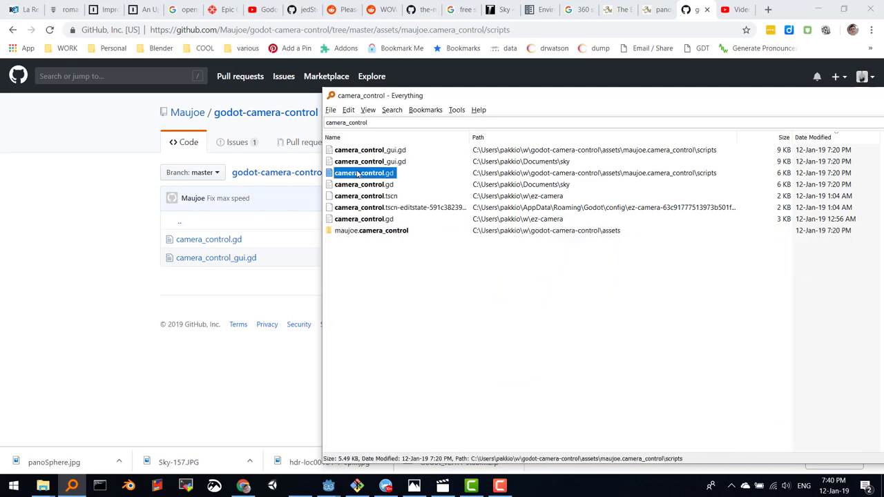
{"action": "right_click", "coordinate": [357, 174]}
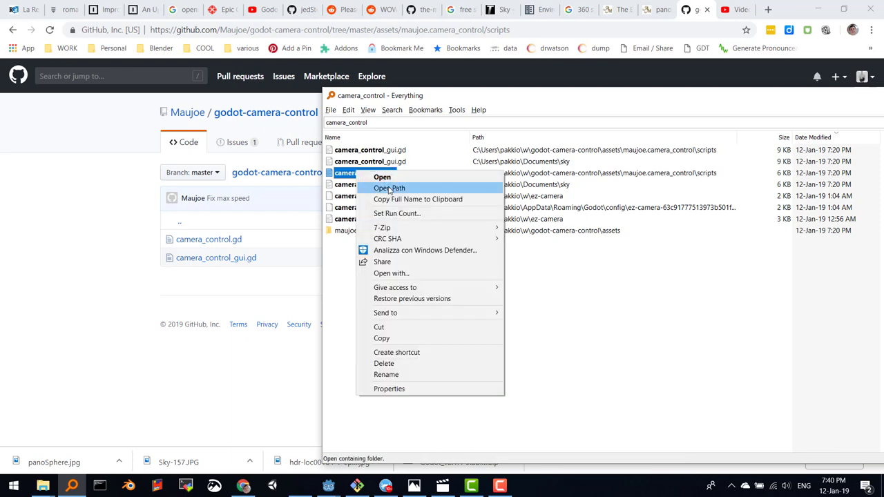
{"action": "left_click", "coordinate": [374, 187]}
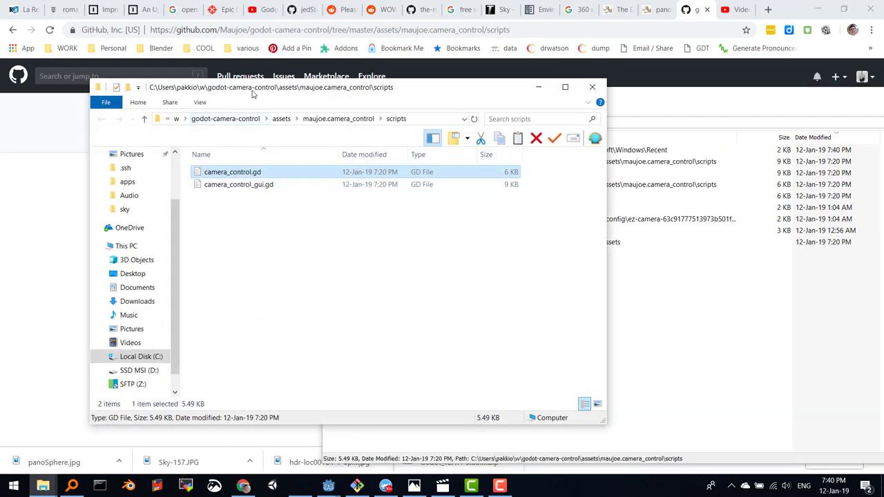
{"action": "left_click_drag", "start_coordinate": [253, 92], "coordinate": [533, 121]}
{"action": "left_click", "coordinate": [110, 249]}
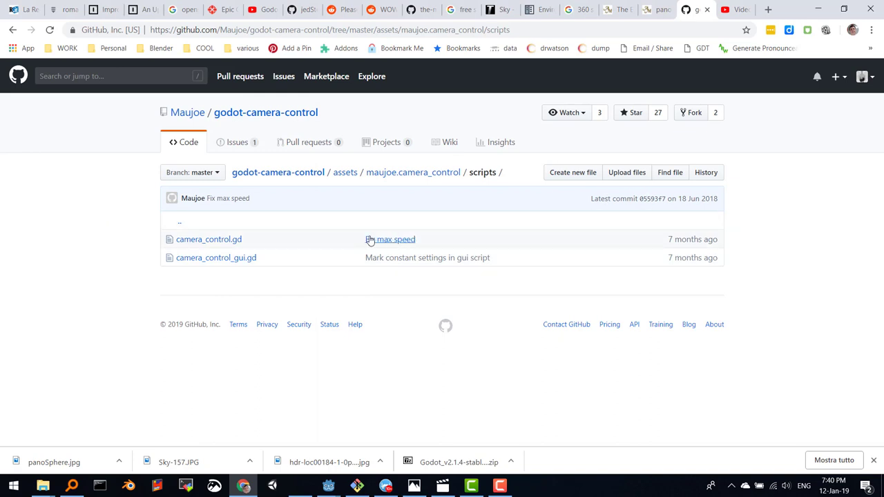
Copy the full raw camera_control.gd code from GitHub and return to the sfondo1 Godot editor
{"action": "left_click", "coordinate": [206, 240]}
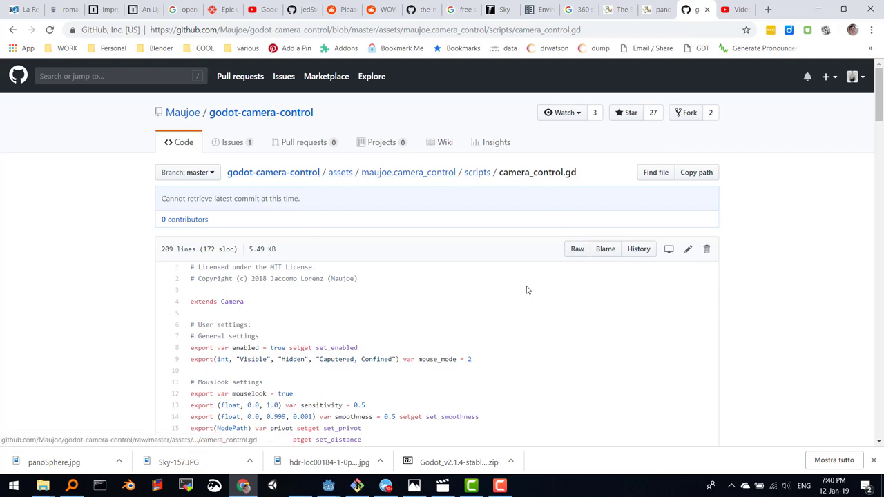
{"action": "left_click", "coordinate": [576, 250]}
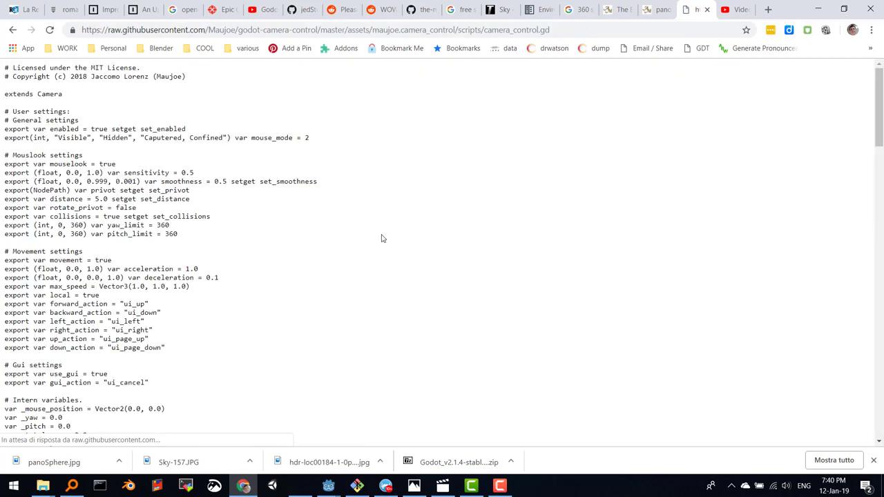
{"action": "key", "text": "ctrl+a"}
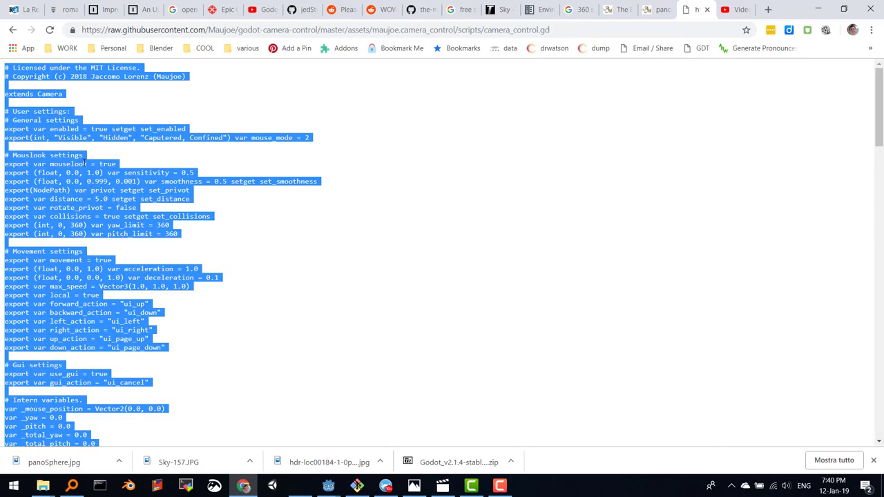
{"action": "right_click", "coordinate": [134, 129]}
{"action": "left_click", "coordinate": [171, 142]}
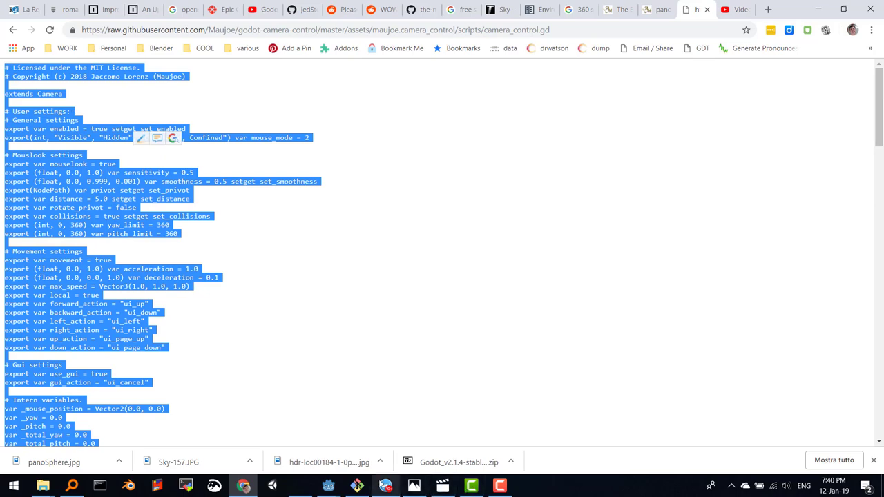
{"action": "left_click", "coordinate": [328, 486]}
{"action": "left_click", "coordinate": [368, 456]}
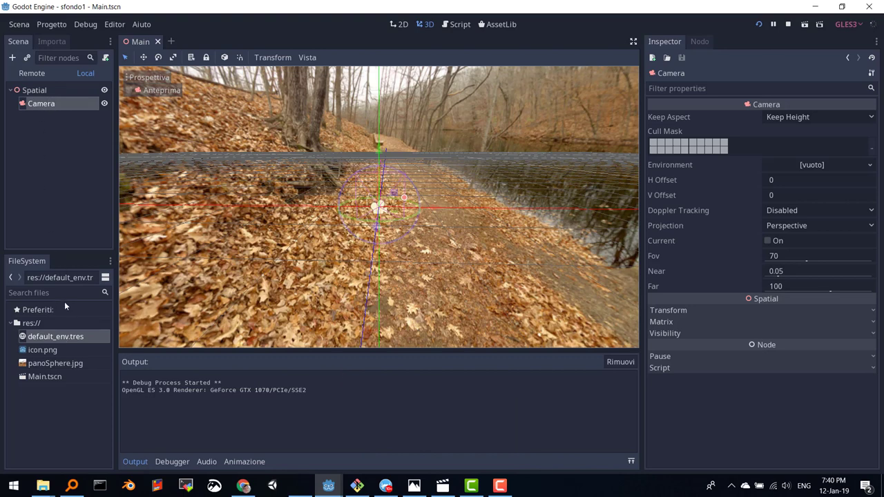
Create a new script named res://camera_control.gd from the FileSystem panel
{"action": "left_click", "coordinate": [49, 404]}
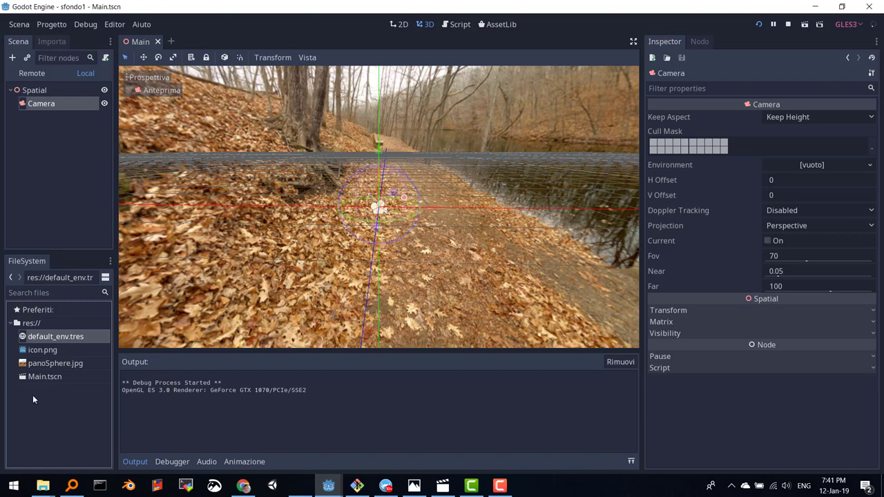
{"action": "right_click", "coordinate": [33, 322]}
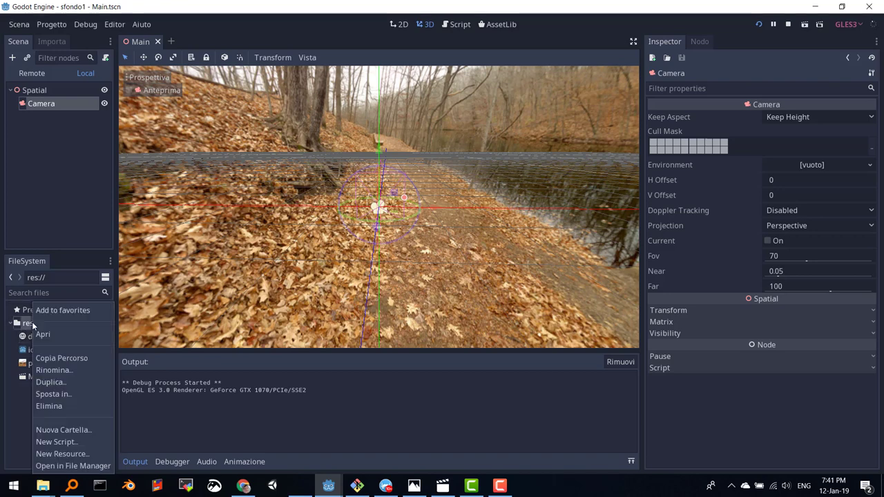
{"action": "left_click", "coordinate": [71, 441]}
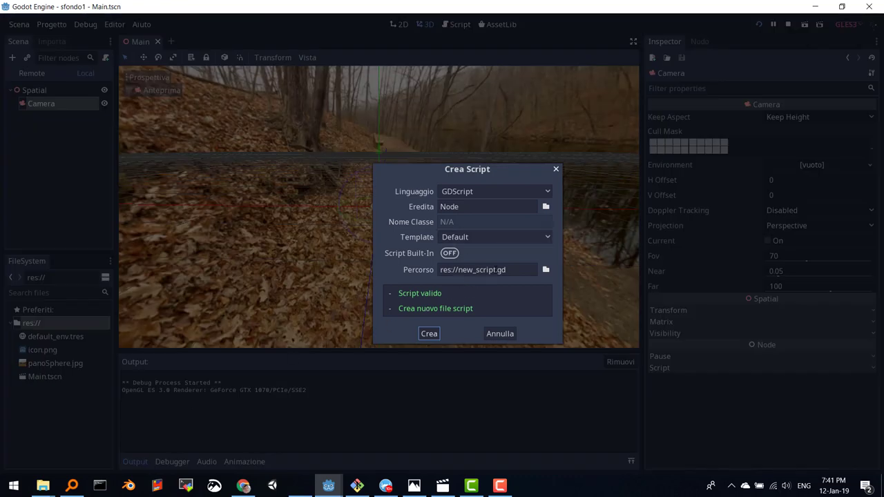
{"action": "left_click", "coordinate": [495, 269]}
{"action": "key", "text": "BackSpace"}
{"action": "key", "text": "BackSpace"}
{"action": "key", "text": "BackSpace"}
{"action": "type", "text": "camera_control"}
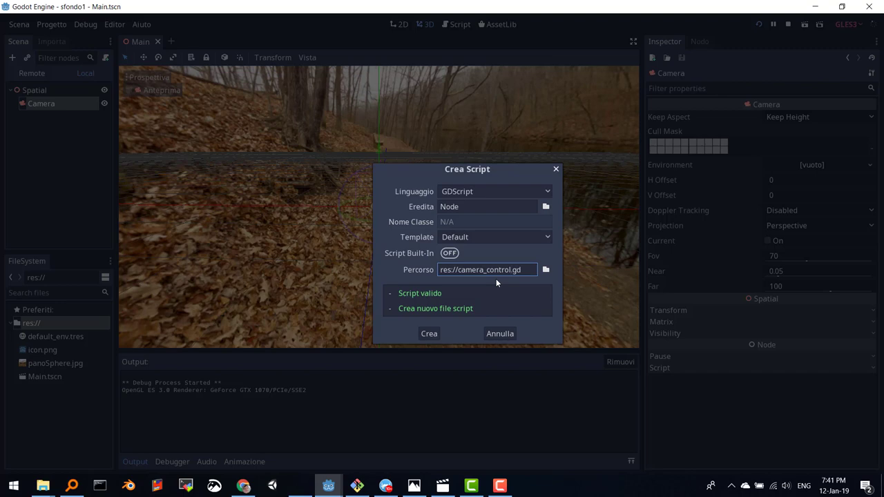
{"action": "key", "text": "Return"}
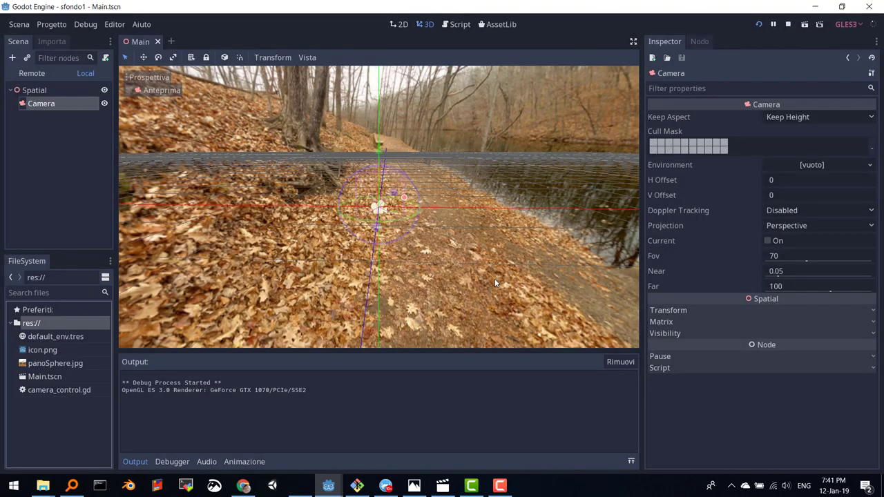
Replace camera_control.gd's template with the copied camera-control code and save it
{"action": "double_click", "coordinate": [62, 389]}
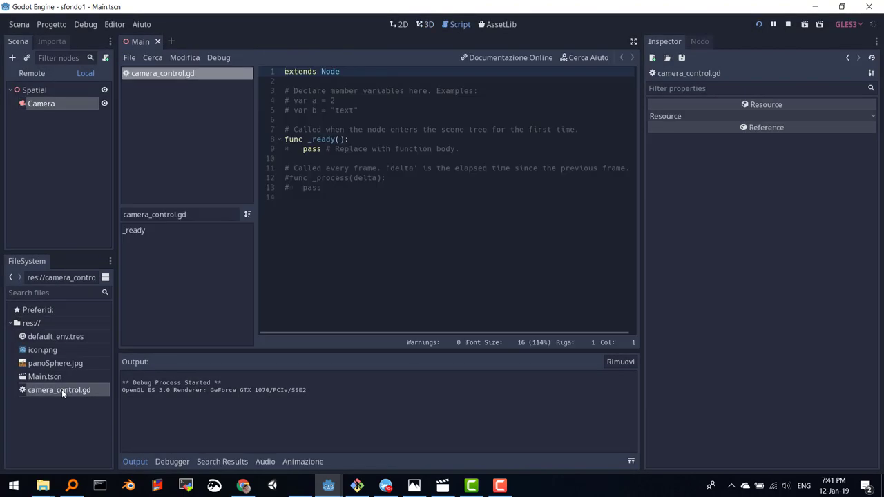
{"action": "key", "text": "ctrl+a"}
{"action": "key", "text": "ctrl+v"}
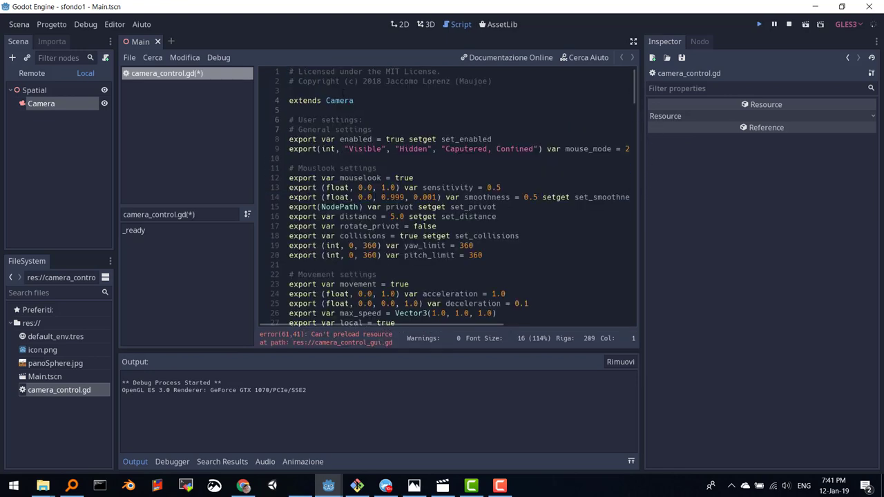
{"action": "key", "text": "ctrl+s"}
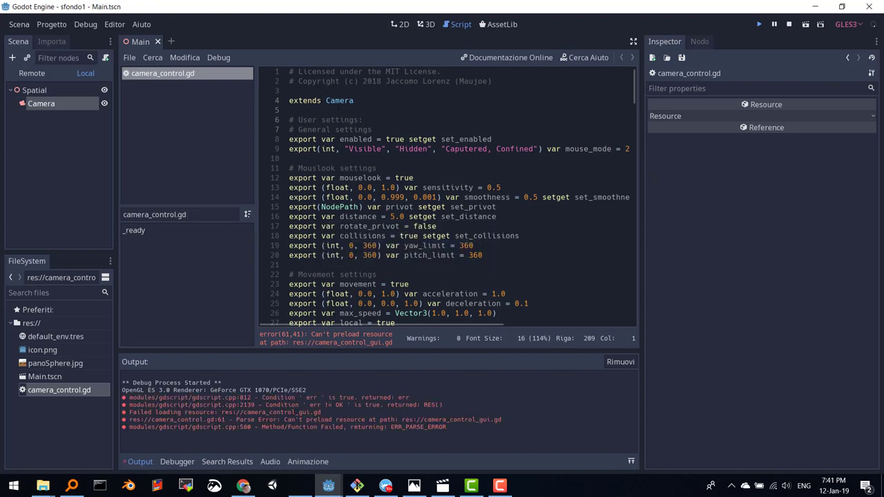
{"action": "left_click", "coordinate": [367, 245]}
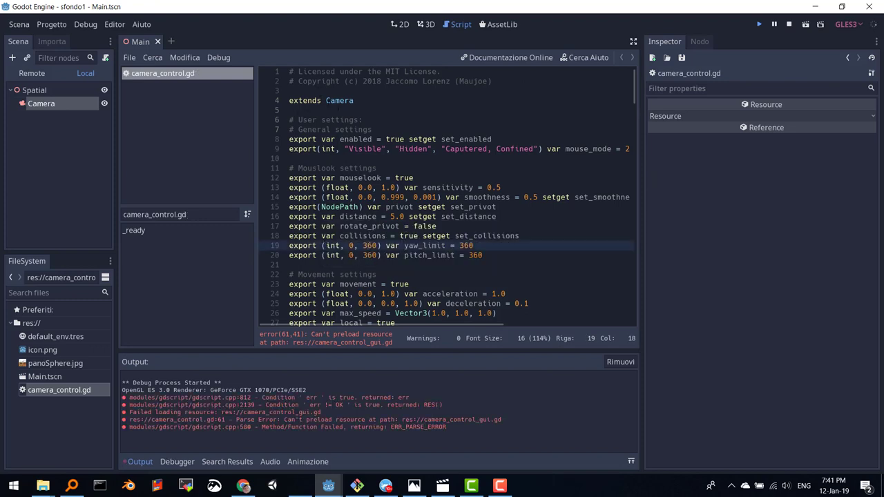
{"action": "left_click", "coordinate": [329, 100]}
{"action": "left_click", "coordinate": [51, 105]}
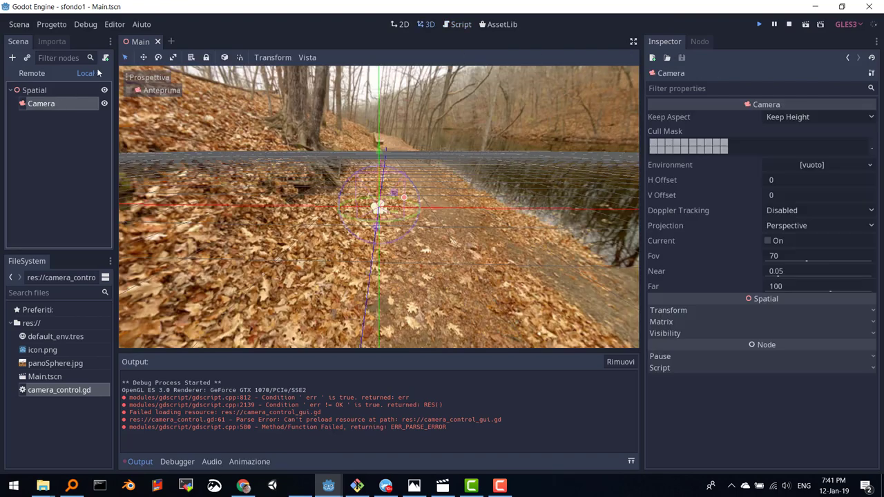
Attach the existing camera_control.gd script to the Camera node, then save and run the scene
{"action": "left_click", "coordinate": [105, 58]}
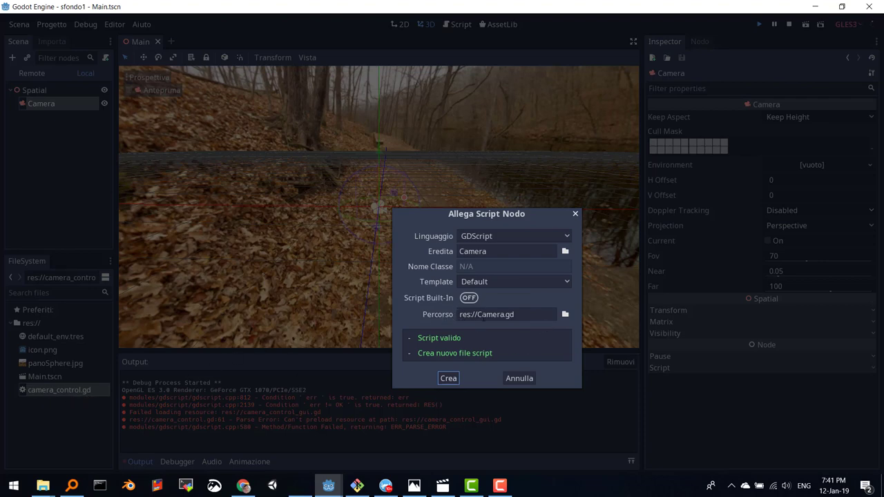
{"action": "left_click", "coordinate": [564, 315]}
{"action": "double_click", "coordinate": [255, 124]}
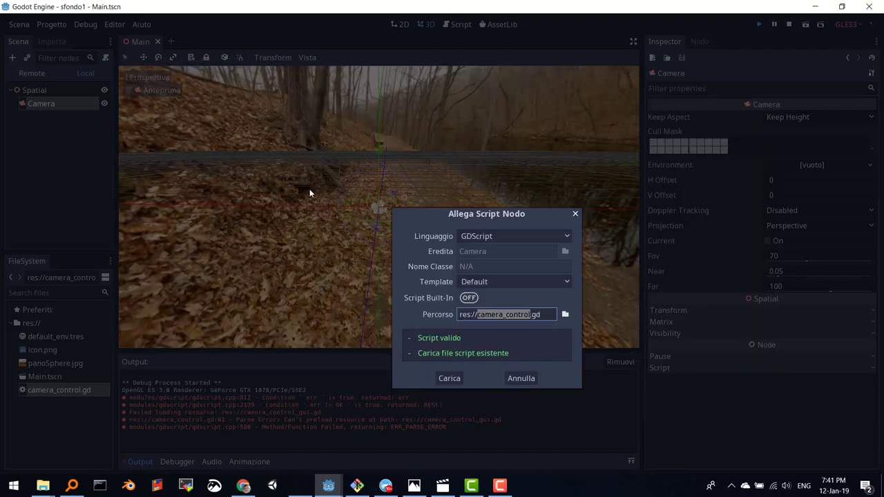
{"action": "left_click", "coordinate": [449, 378]}
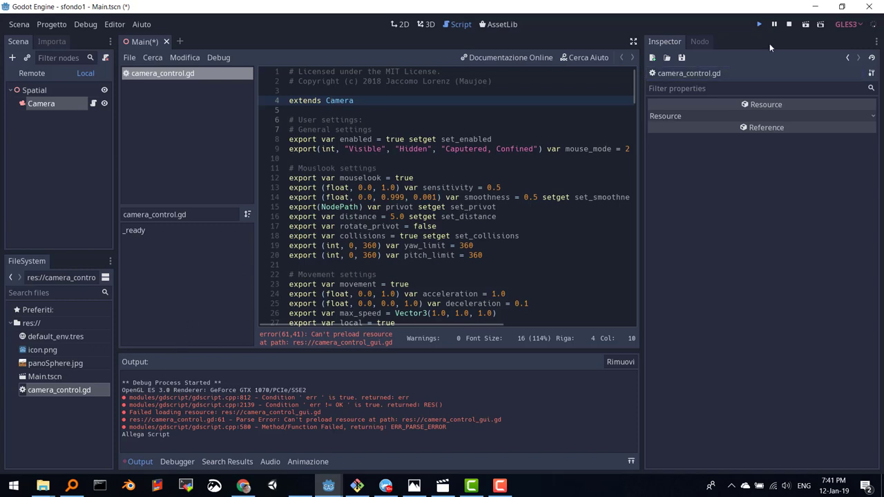
{"action": "left_click", "coordinate": [760, 26]}
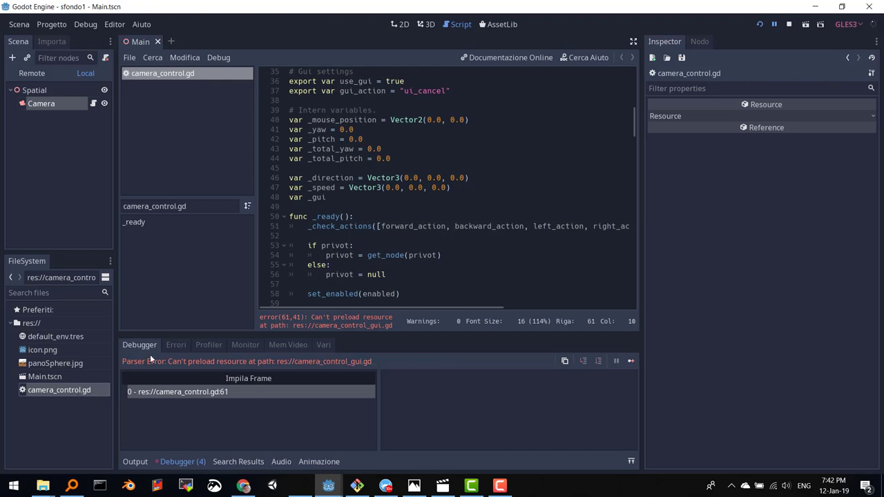
Create res://camera_control_gui.gd as a new script and open it in the script editor
{"action": "right_click", "coordinate": [43, 388]}
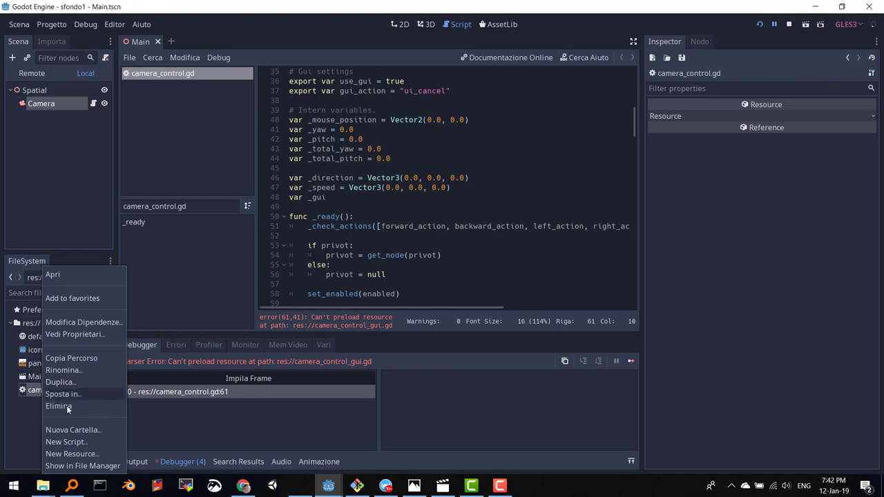
{"action": "left_click", "coordinate": [66, 442]}
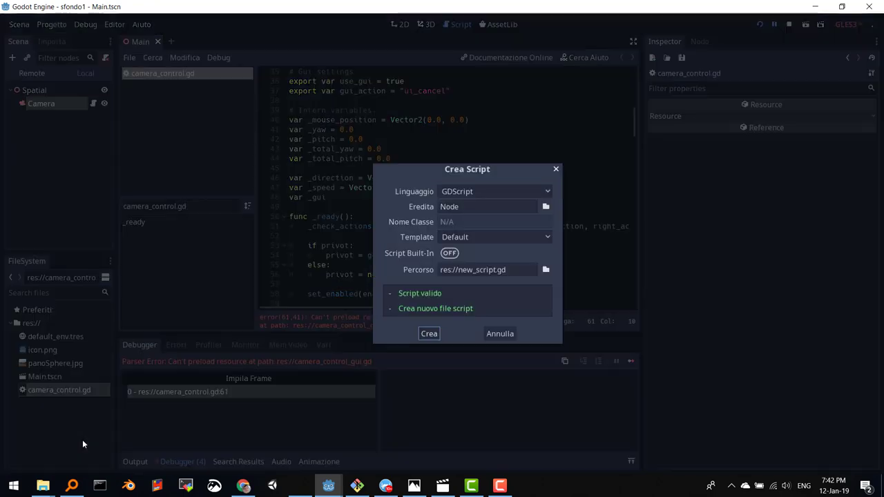
{"action": "left_click", "coordinate": [475, 270]}
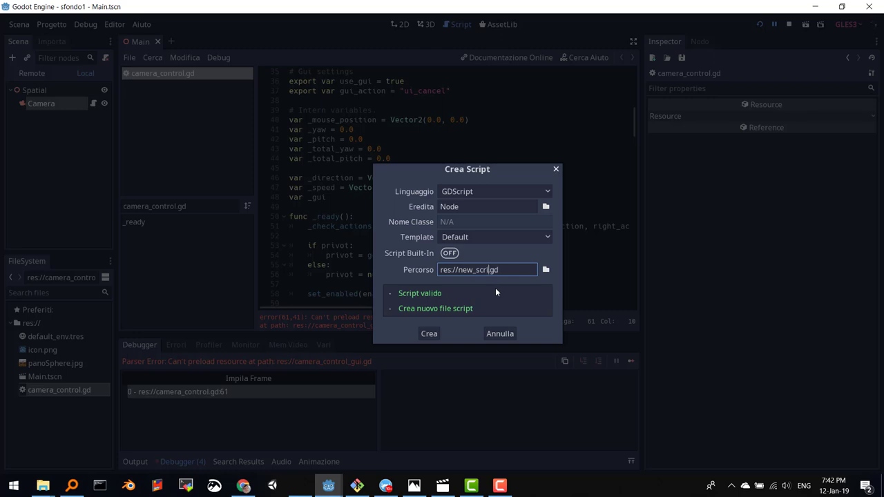
{"action": "key", "text": "BackSpace"}
{"action": "key", "text": "BackSpace"}
{"action": "key", "text": "BackSpace"}
{"action": "type", "text": "camera_contr"}
{"action": "type", "text": "ol_gui."}
{"action": "left_click", "coordinate": [430, 334]}
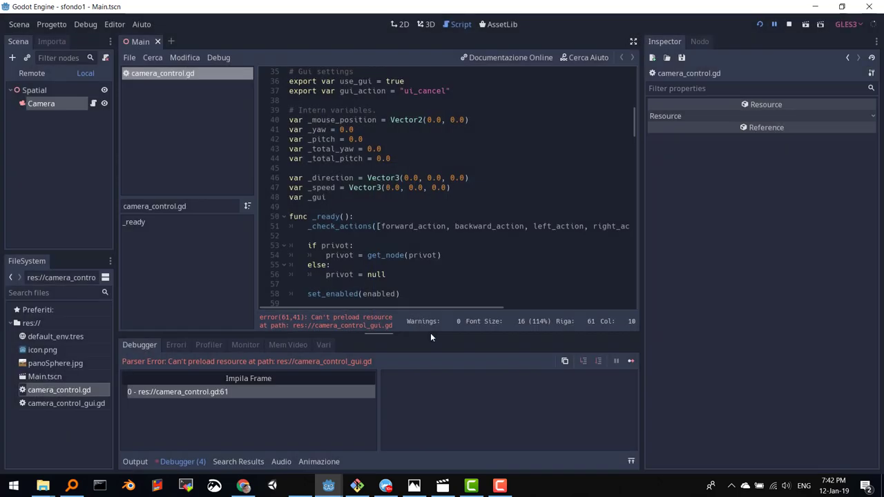
{"action": "double_click", "coordinate": [63, 404]}
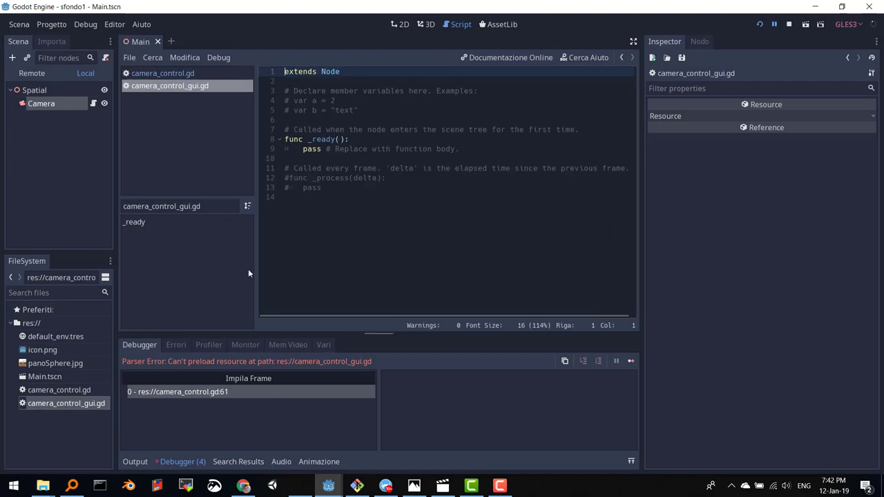
Open the raw camera_control_gui.gd on GitHub and select all of its code
{"action": "left_click", "coordinate": [243, 485]}
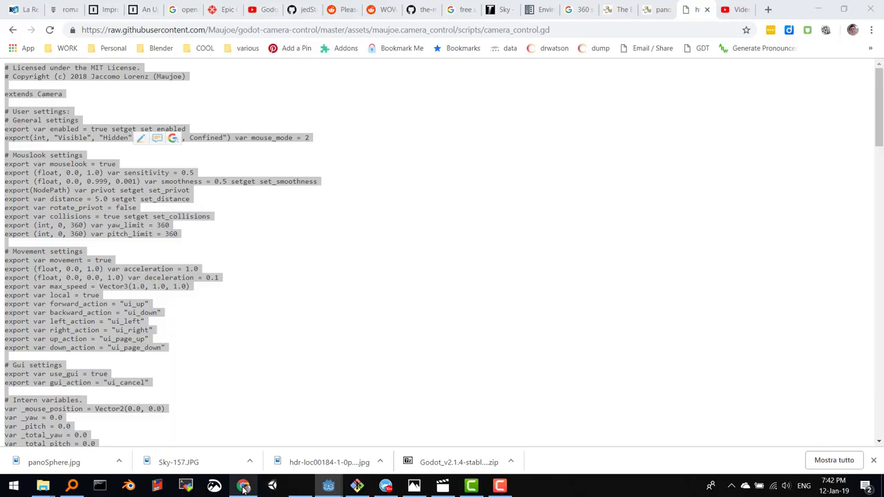
{"action": "left_click", "coordinate": [13, 31]}
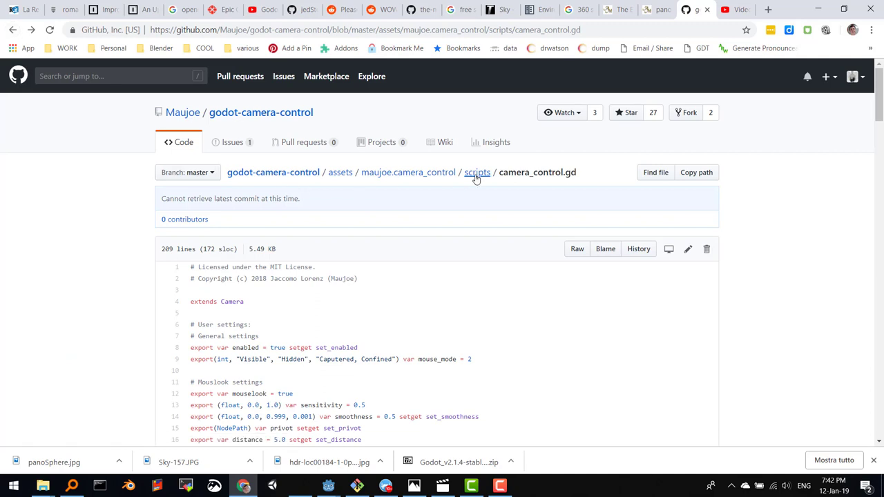
{"action": "left_click", "coordinate": [476, 172]}
{"action": "left_click", "coordinate": [216, 258]}
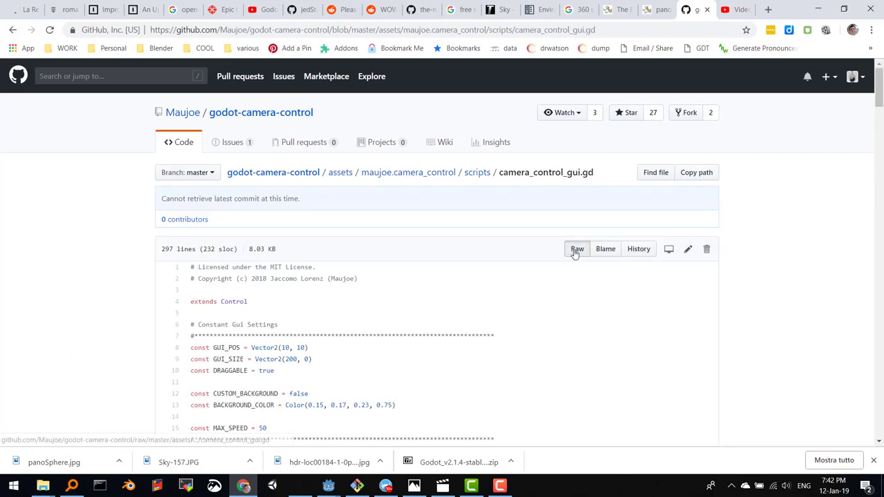
{"action": "left_click", "coordinate": [577, 249]}
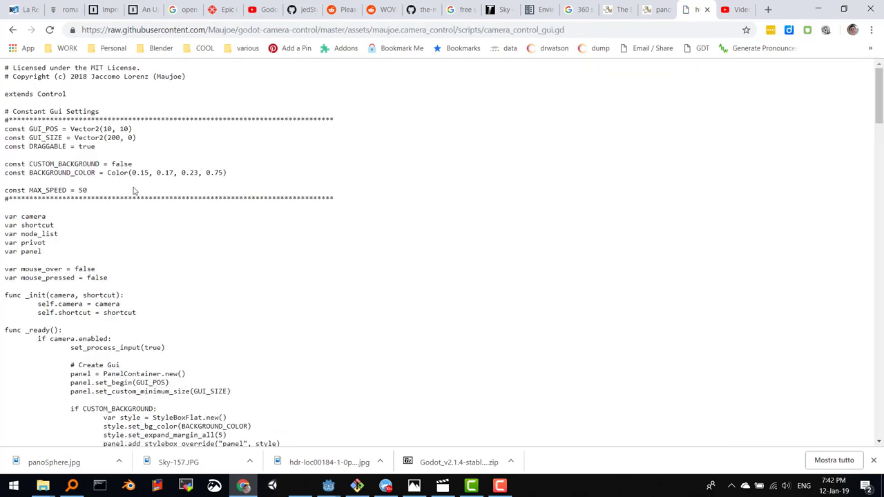
{"action": "key", "text": "ctrl+a"}
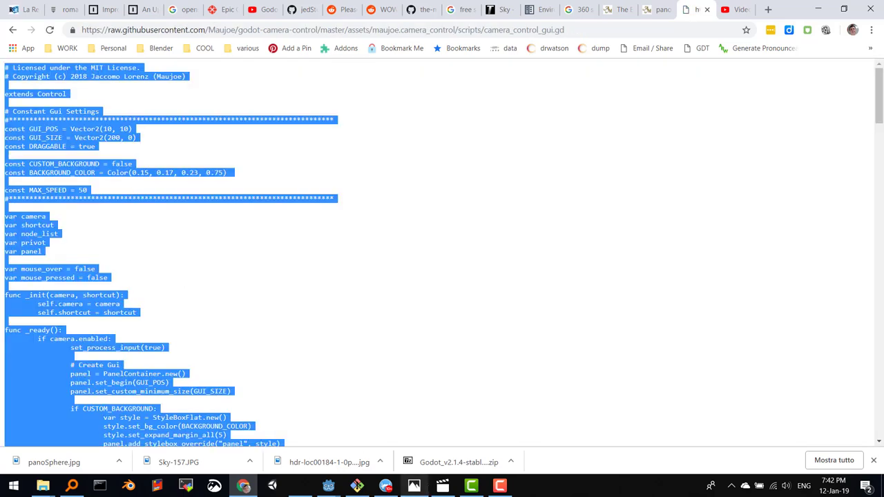
{"action": "left_click", "coordinate": [329, 484]}
Paste the copied GUI code over camera_control_gui.gd's template, save, and dismiss the error message
{"action": "left_click", "coordinate": [351, 442]}
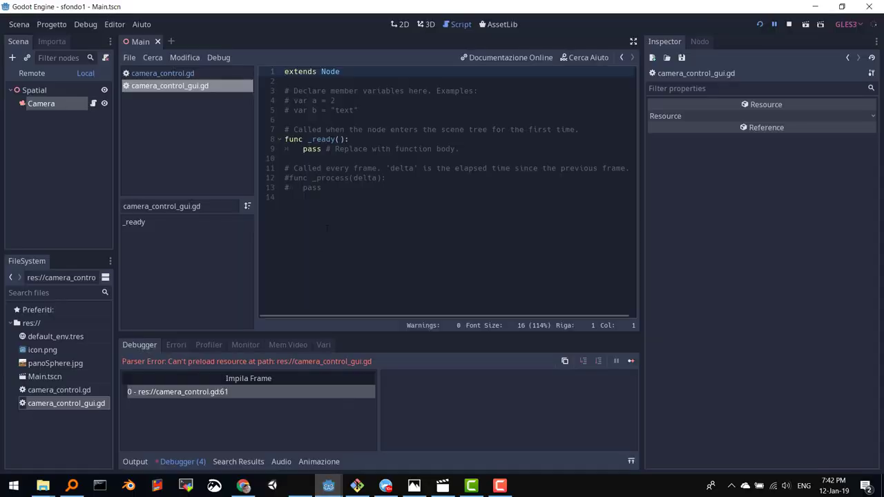
{"action": "key", "text": "ctrl+a"}
{"action": "key", "text": "ctrl+v"}
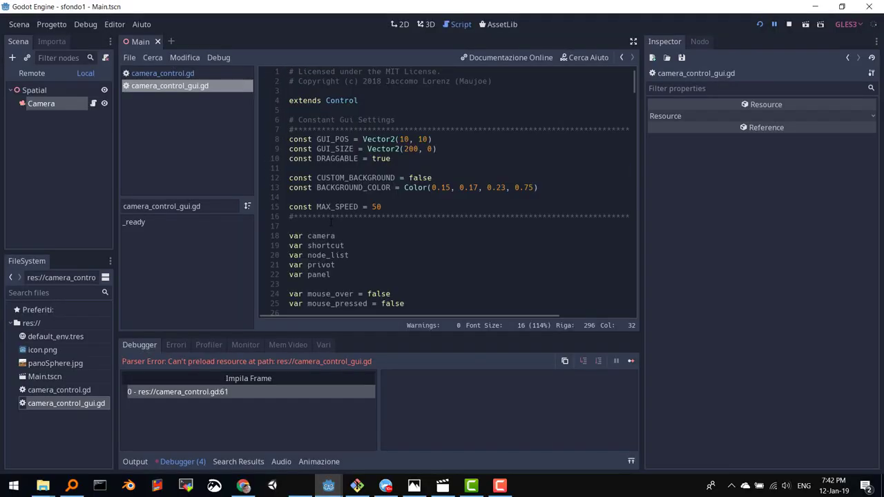
{"action": "key", "text": "ctrl+s"}
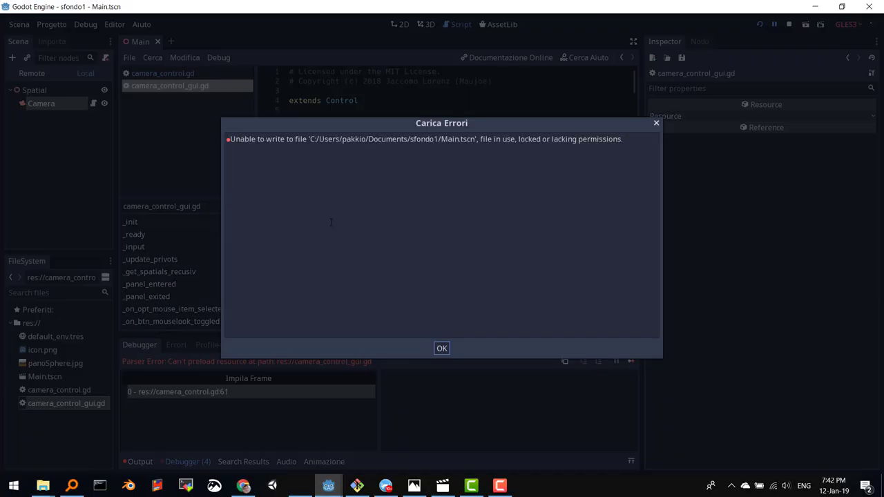
{"action": "left_click", "coordinate": [442, 349]}
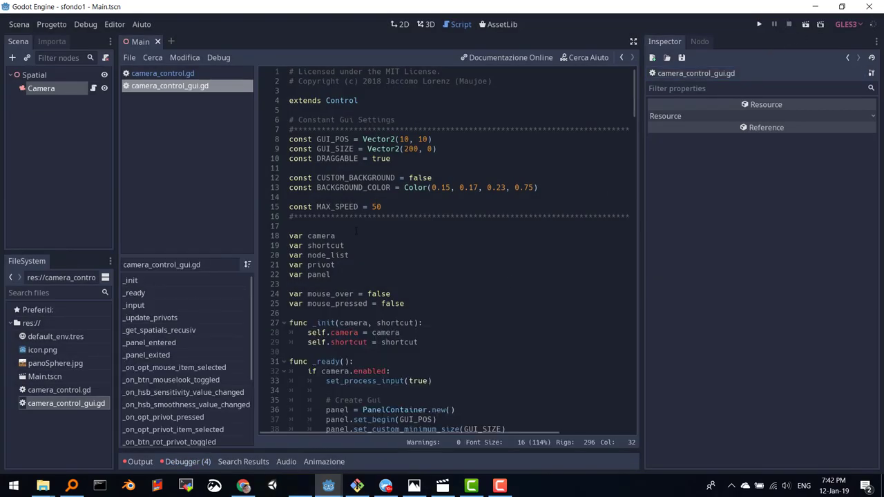
{"action": "left_click", "coordinate": [357, 228]}
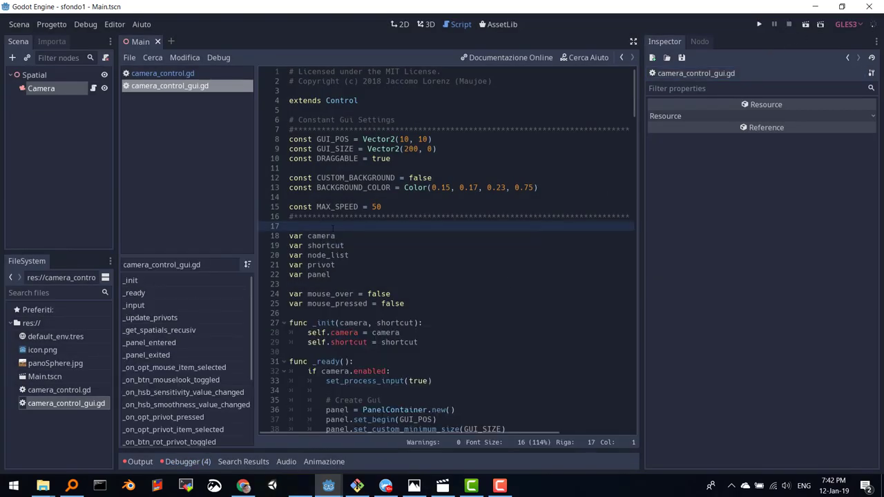
Run the scene to open the sfondo1 game window showing the forest panorama
{"action": "left_click", "coordinate": [759, 24]}
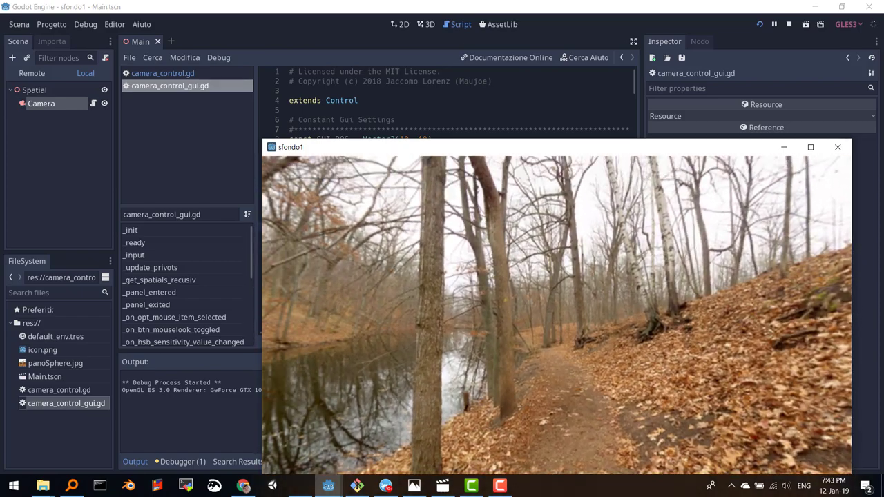
Check the camera settings panel in the running sfondo1 game, then close the game window
{"action": "key", "text": "Escape"}
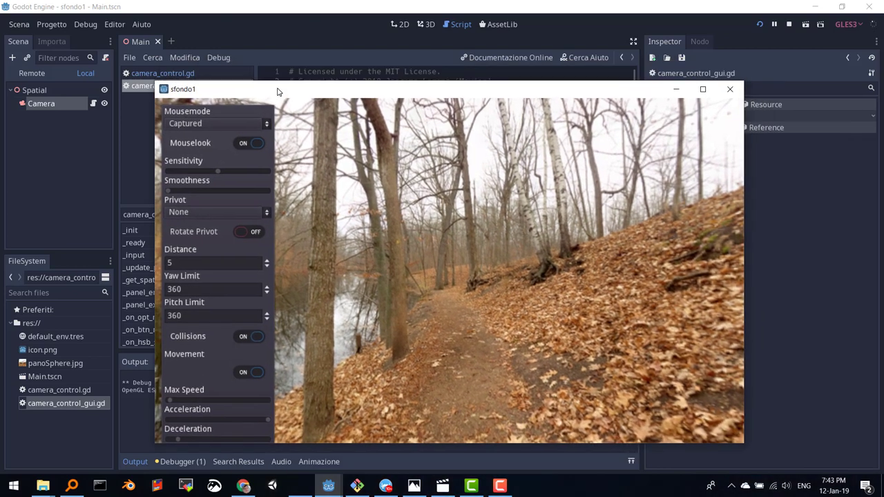
{"action": "left_click_drag", "start_coordinate": [384, 154], "coordinate": [278, 96]}
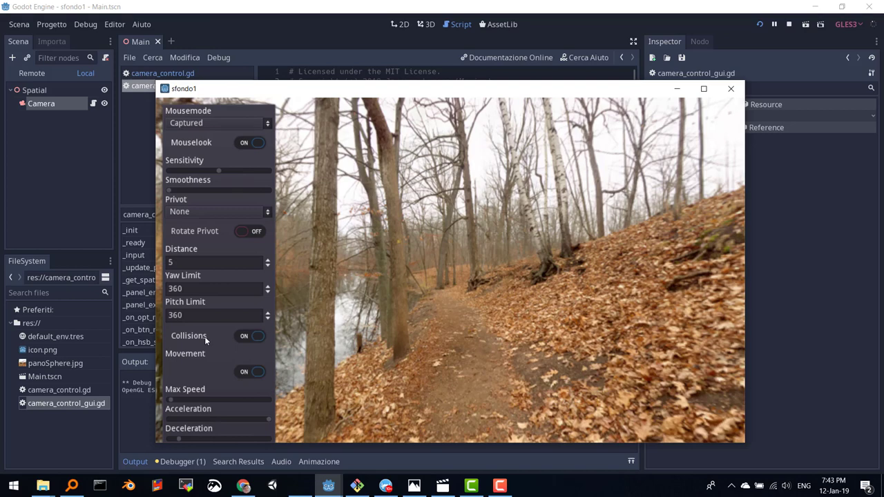
{"action": "left_click_drag", "start_coordinate": [238, 114], "coordinate": [259, 114]}
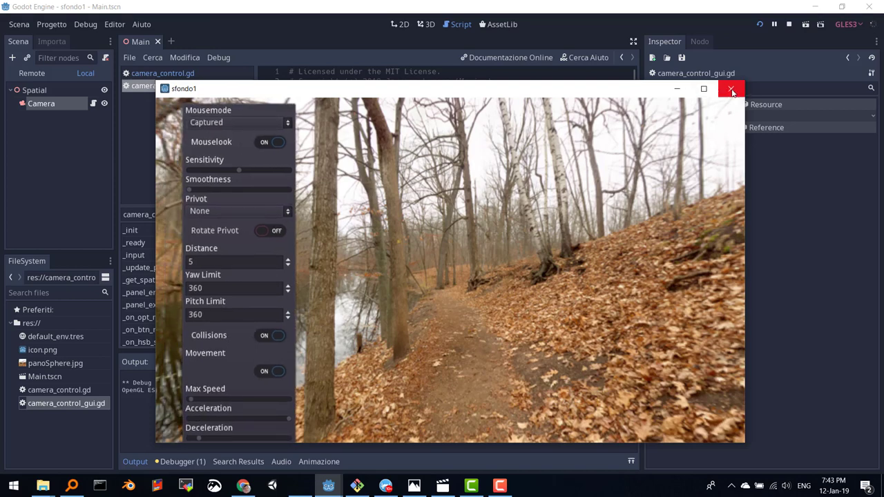
{"action": "left_click", "coordinate": [730, 89]}
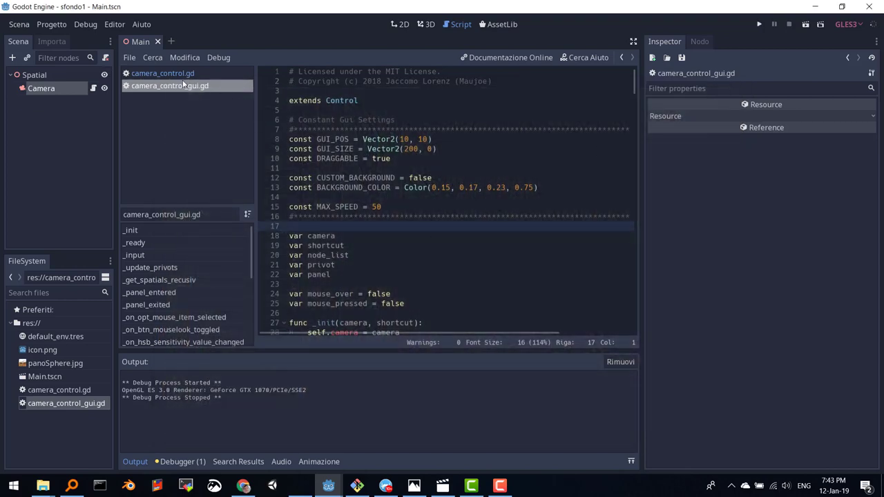
Select Main.tscn and switch to the 3D view showing the forest panorama
{"action": "left_click", "coordinate": [50, 379]}
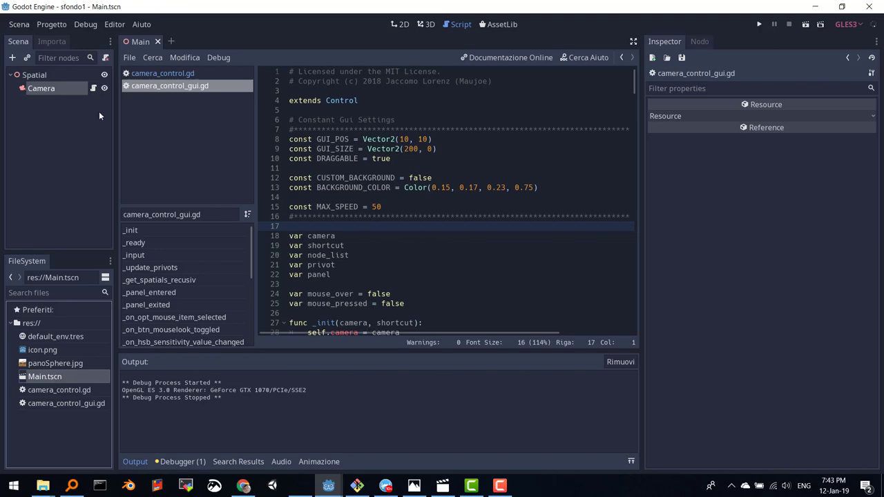
{"action": "left_click", "coordinate": [426, 25]}
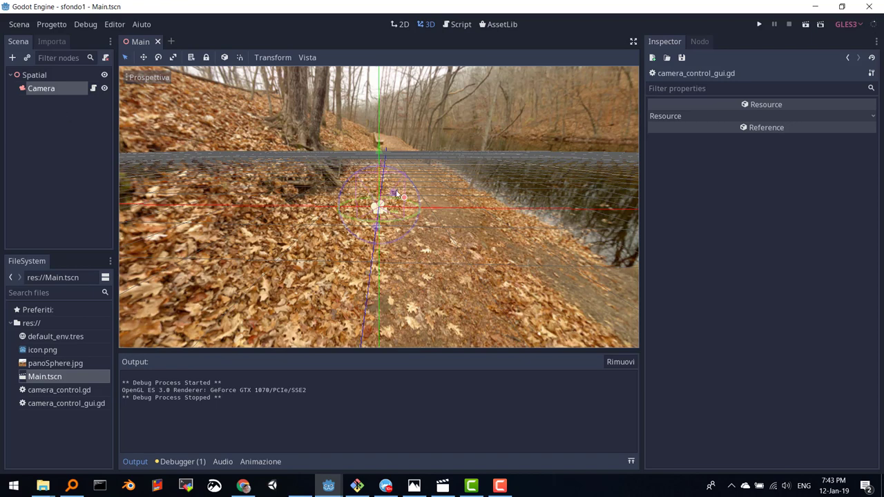
Add a MeshInstance node and give it a new PlaneMesh
{"action": "left_click", "coordinate": [13, 60]}
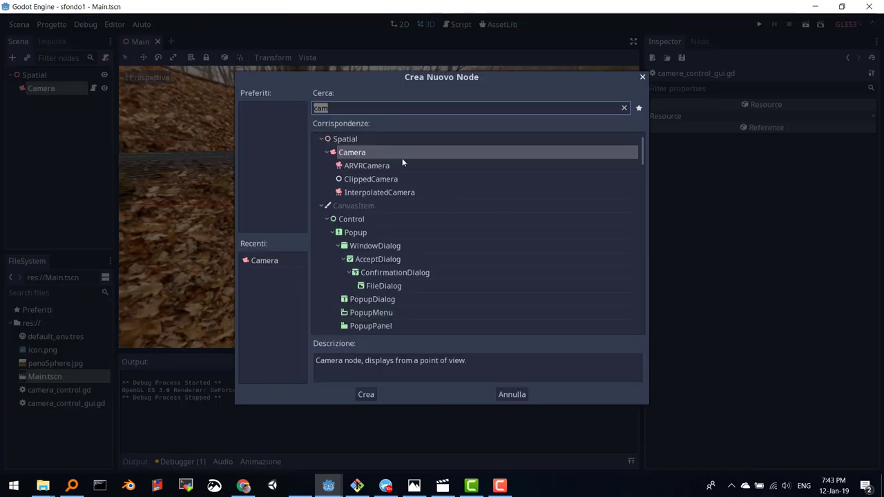
{"action": "type", "text": "me"}
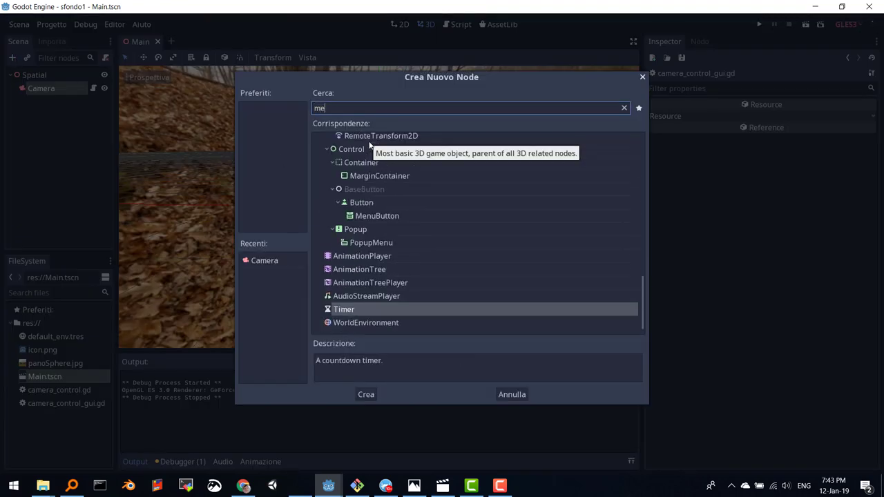
{"action": "type", "text": "sg"}
{"action": "key", "text": "BackSpace"}
{"action": "type", "text": "h"}
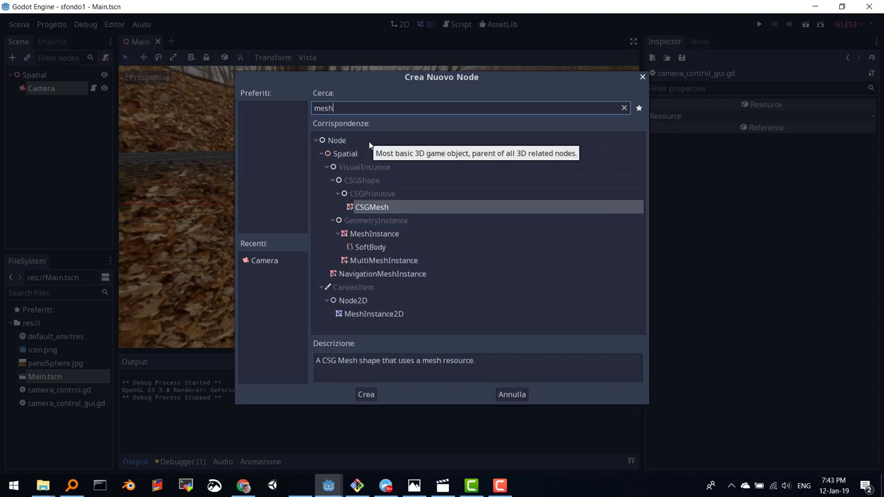
{"action": "left_click", "coordinate": [370, 232]}
{"action": "left_click", "coordinate": [369, 393]}
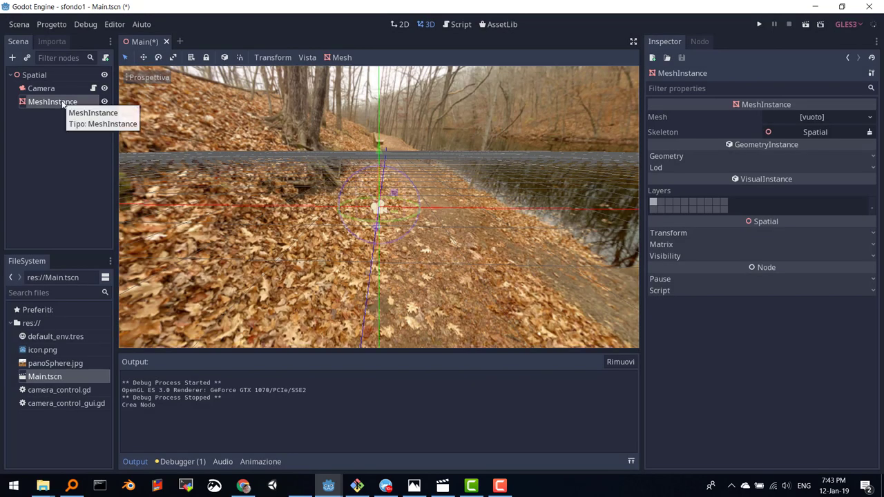
{"action": "left_click", "coordinate": [850, 119]}
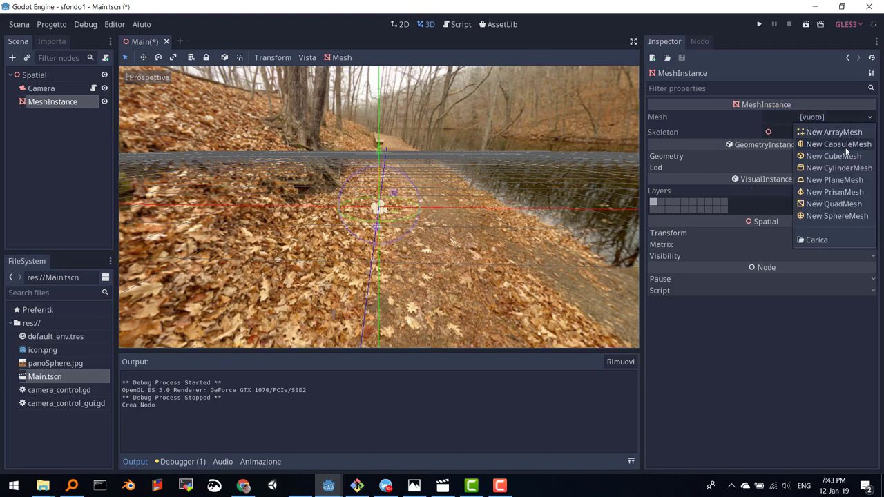
{"action": "left_click", "coordinate": [836, 179]}
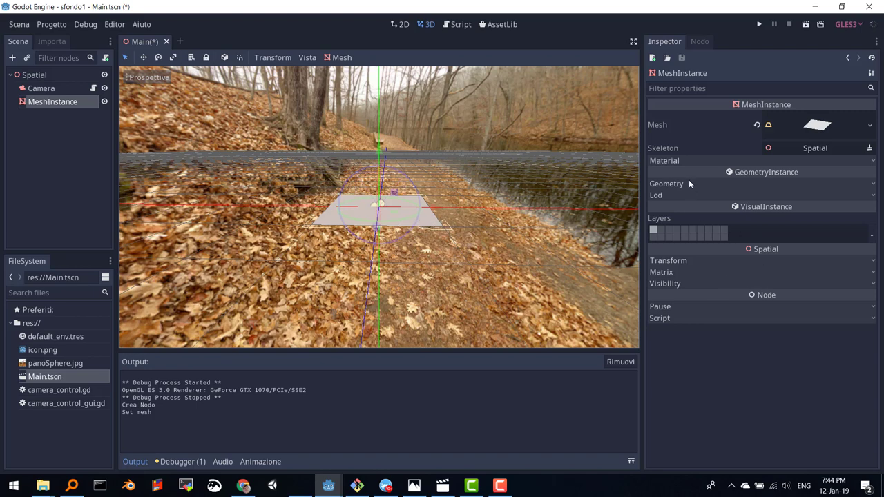
Set the plane's Transform scale to 10, 10, 10 to form a large floor
{"action": "left_click", "coordinate": [676, 261]}
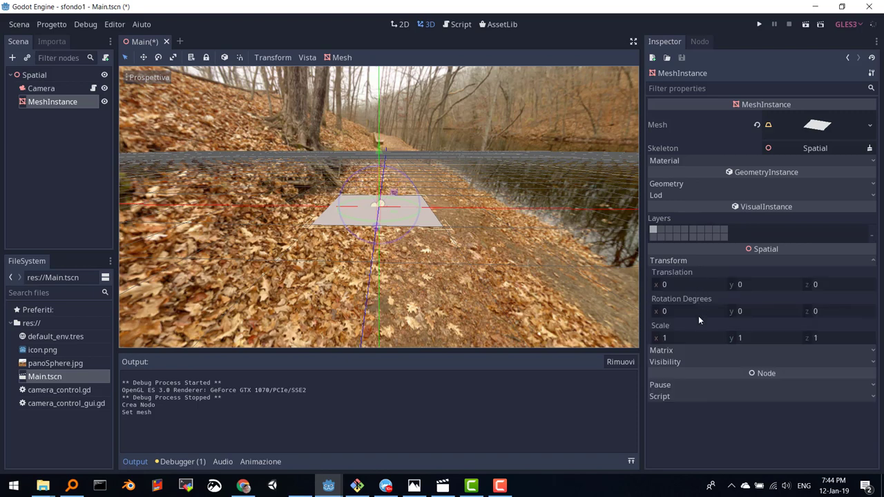
{"action": "left_click", "coordinate": [668, 338]}
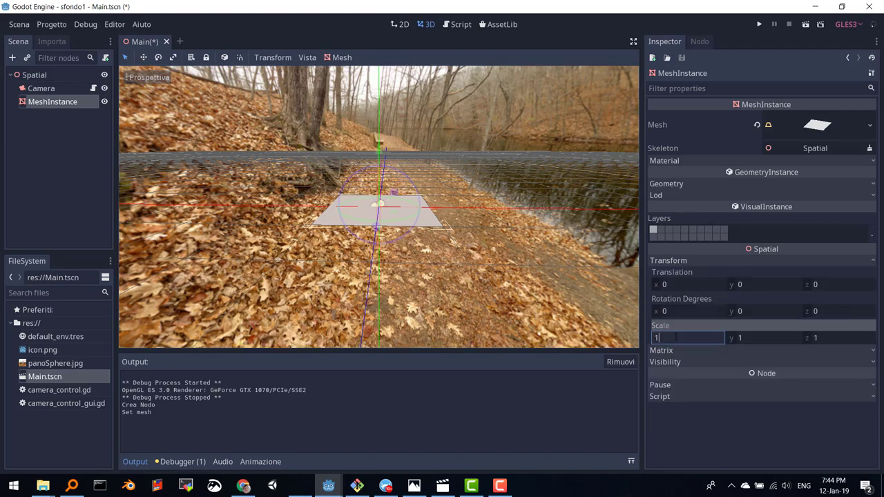
{"action": "type", "text": "0"}
{"action": "key", "text": "Tab"}
{"action": "type", "text": "0"}
{"action": "key", "text": "Tab"}
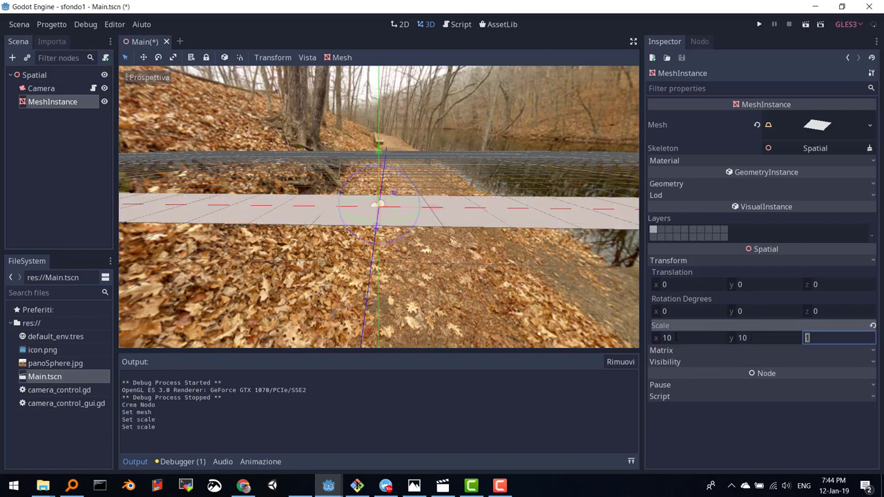
{"action": "type", "text": "0"}
{"action": "key", "text": "Return"}
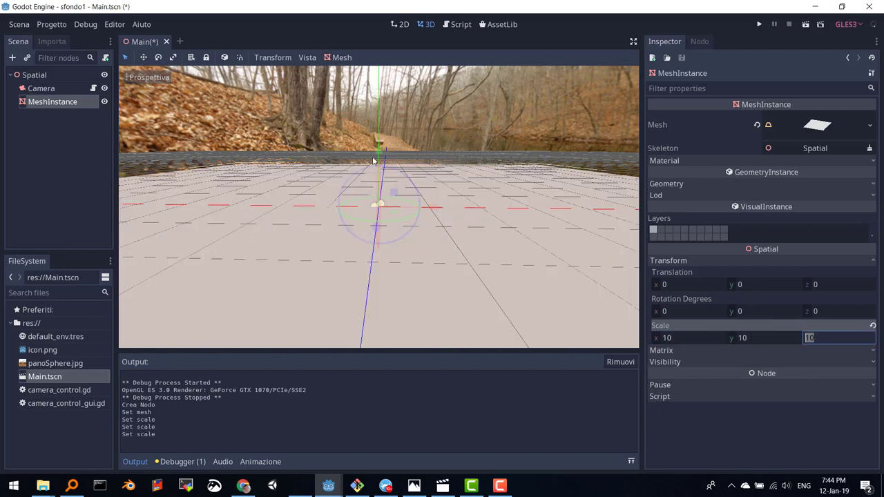
{"action": "scroll", "coordinate": [352, 212], "scroll_direction": "down", "scroll_amount": 5}
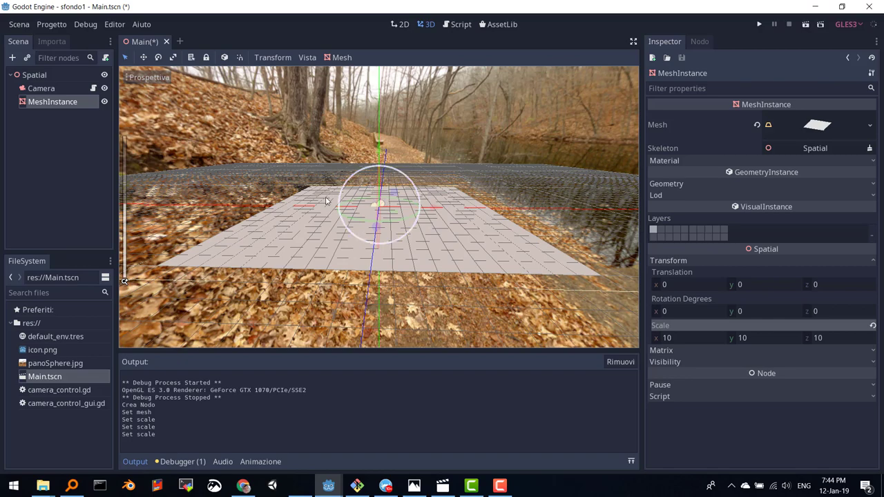
Add a child MeshInstance under the floor with a new CubeMesh
{"action": "left_click", "coordinate": [12, 59]}
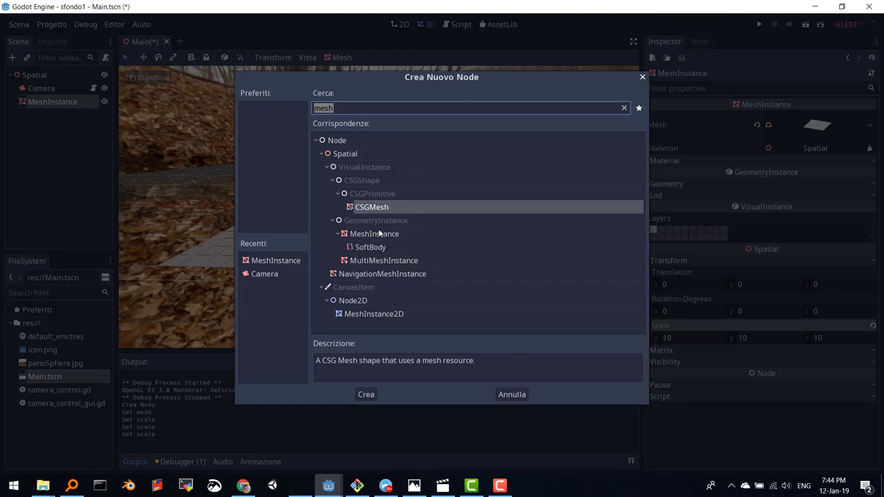
{"action": "double_click", "coordinate": [379, 234]}
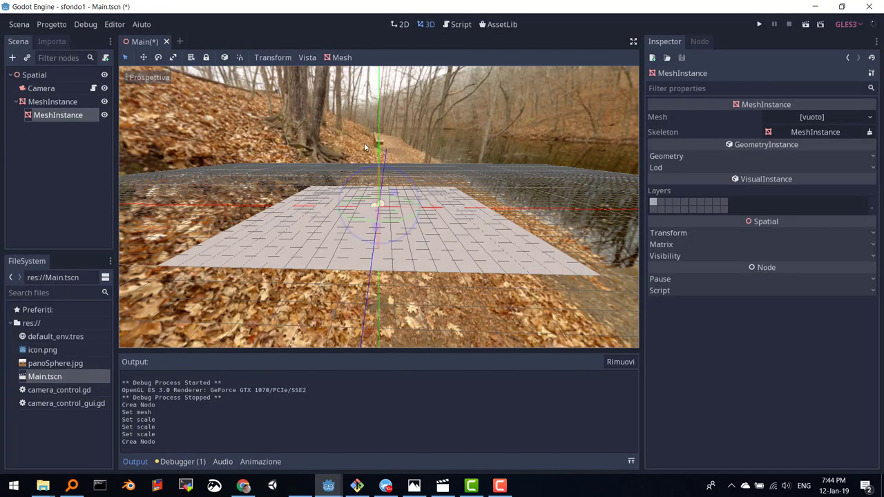
{"action": "left_click", "coordinate": [849, 119]}
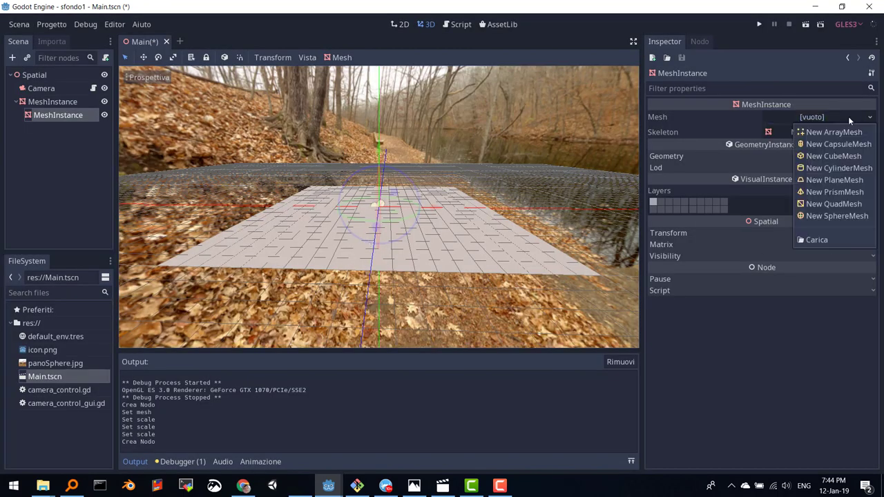
{"action": "left_click", "coordinate": [842, 156]}
Scale the cube down to 0.1, 0.1, 0.1 in its Transform settings
{"action": "scroll", "coordinate": [391, 192], "scroll_direction": "down", "scroll_amount": 3}
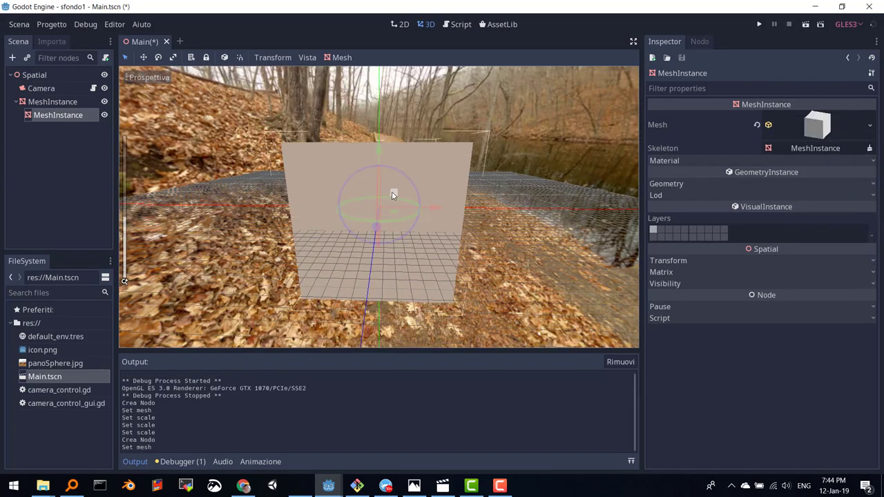
{"action": "scroll", "coordinate": [392, 191], "scroll_direction": "down", "scroll_amount": 2}
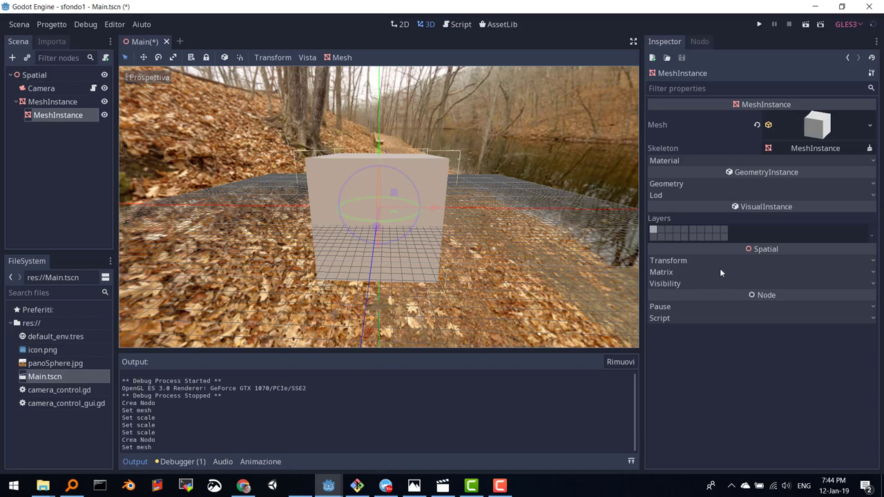
{"action": "left_click", "coordinate": [662, 262]}
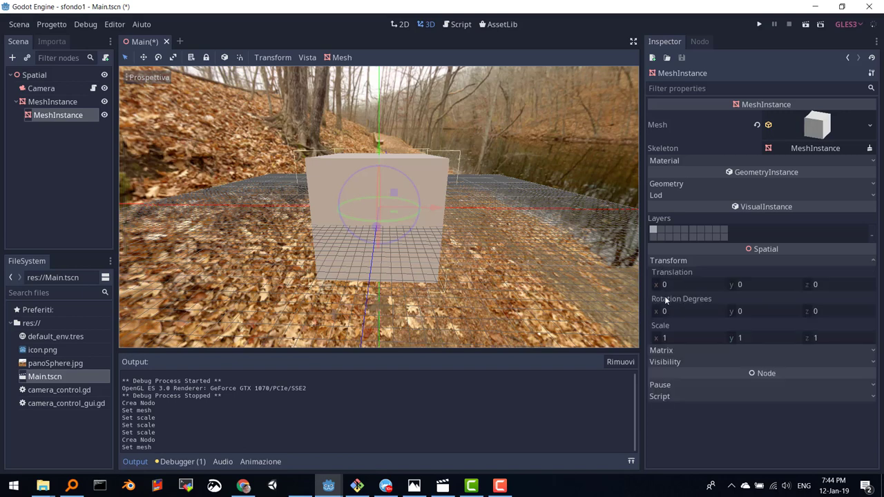
{"action": "left_click", "coordinate": [676, 342]}
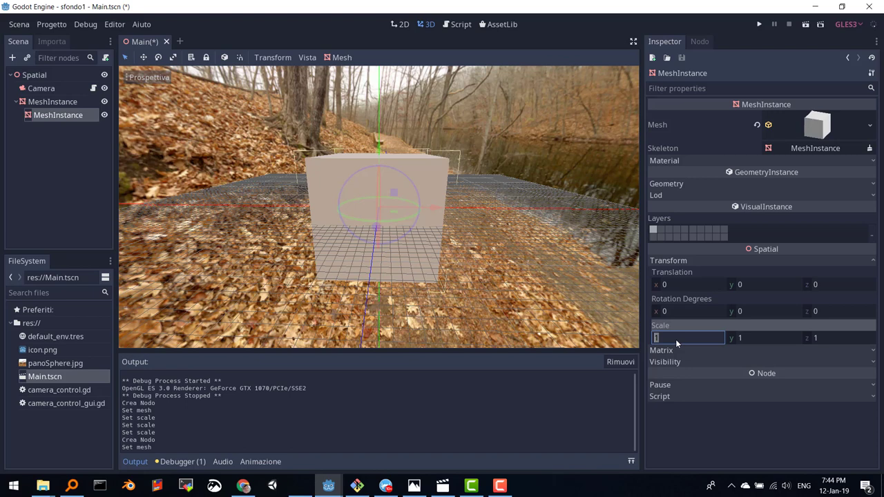
{"action": "type", "text": "0.1"}
{"action": "key", "text": "Tab"}
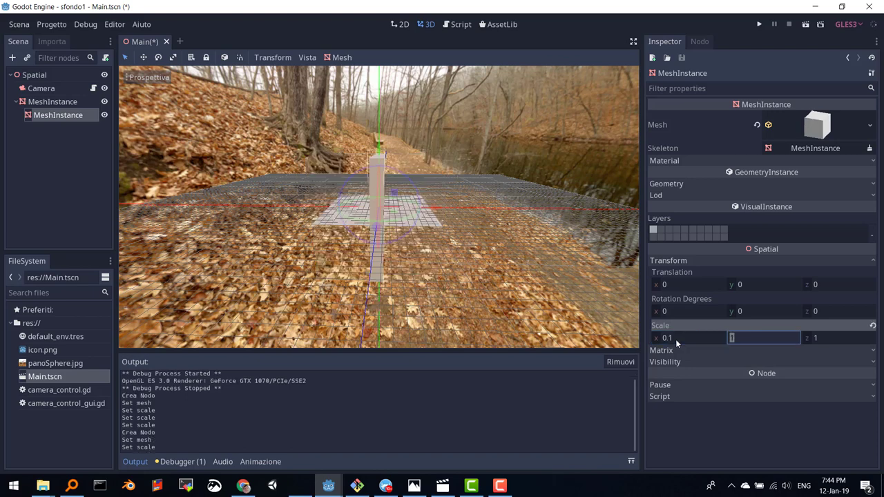
{"action": "type", "text": "0.1"}
{"action": "key", "text": "Tab"}
{"action": "type", "text": "0.1"}
{"action": "key", "text": "Return"}
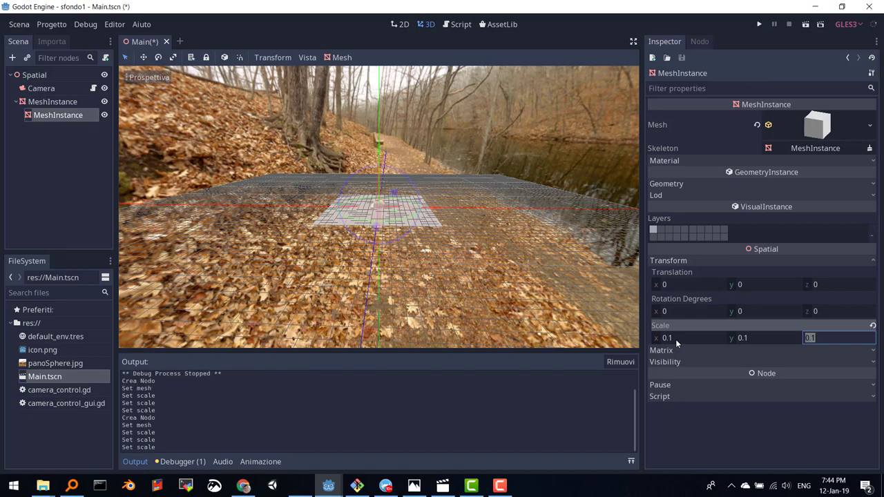
{"action": "scroll", "coordinate": [368, 208], "scroll_direction": "up", "scroll_amount": 2}
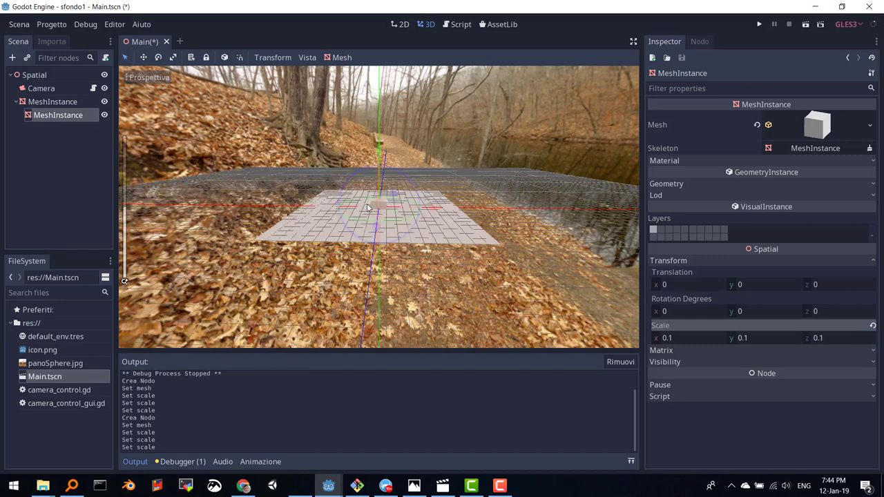
{"action": "scroll", "coordinate": [367, 207], "scroll_direction": "up", "scroll_amount": 3}
Raise the cube above the floor and tilt it around its Z axis
{"action": "middle_click_drag", "start_coordinate": [367, 208], "coordinate": [394, 158]}
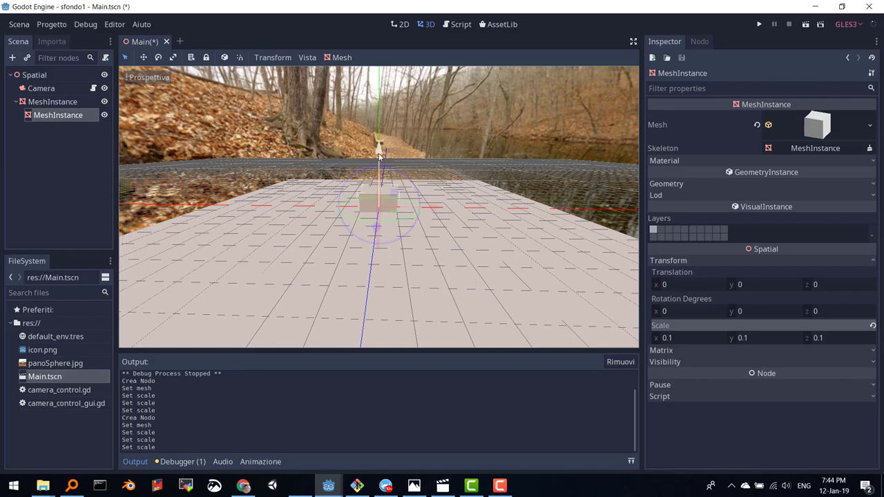
{"action": "mouse_move", "coordinate": [376, 178]}
{"action": "left_mouse_down"}
{"action": "mouse_move", "coordinate": [352, 135]}
{"action": "mouse_move", "coordinate": [414, 181]}
{"action": "left_mouse_up"}
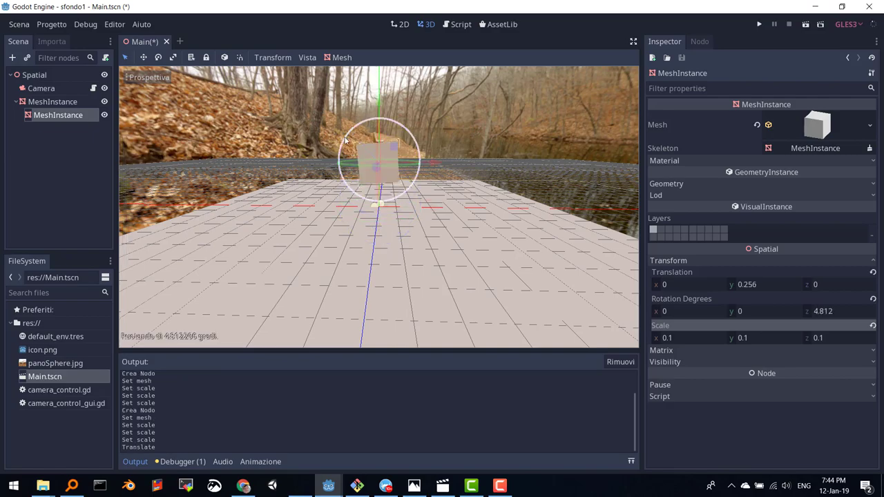
{"action": "mouse_move", "coordinate": [414, 181]}
{"action": "middle_mouse_down"}
{"action": "mouse_move", "coordinate": [358, 186]}
{"action": "mouse_move", "coordinate": [343, 205]}
{"action": "middle_mouse_up"}
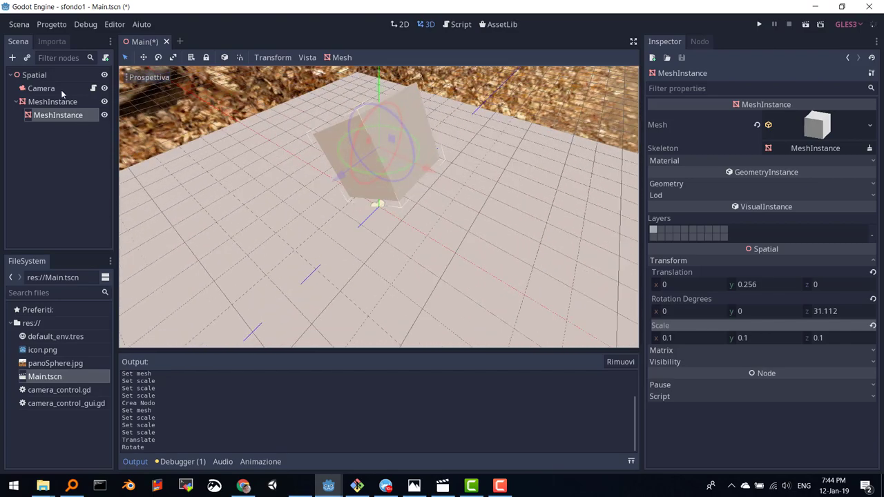
Rotate the Camera to face the floor and cube, checking the result in camera preview
{"action": "left_click", "coordinate": [60, 90]}
{"action": "middle_click_drag", "start_coordinate": [290, 173], "coordinate": [320, 189]}
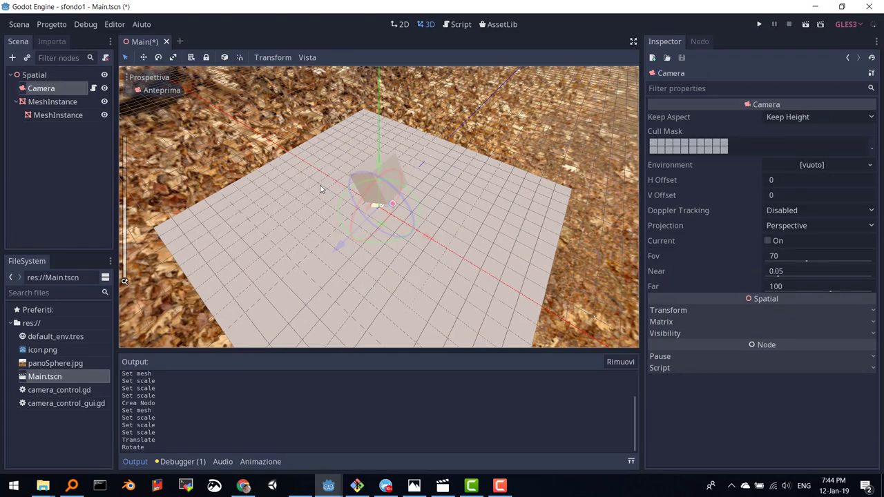
{"action": "mouse_move", "coordinate": [347, 248]}
{"action": "left_mouse_down"}
{"action": "mouse_move", "coordinate": [318, 224]}
{"action": "mouse_move", "coordinate": [295, 113]}
{"action": "left_mouse_up"}
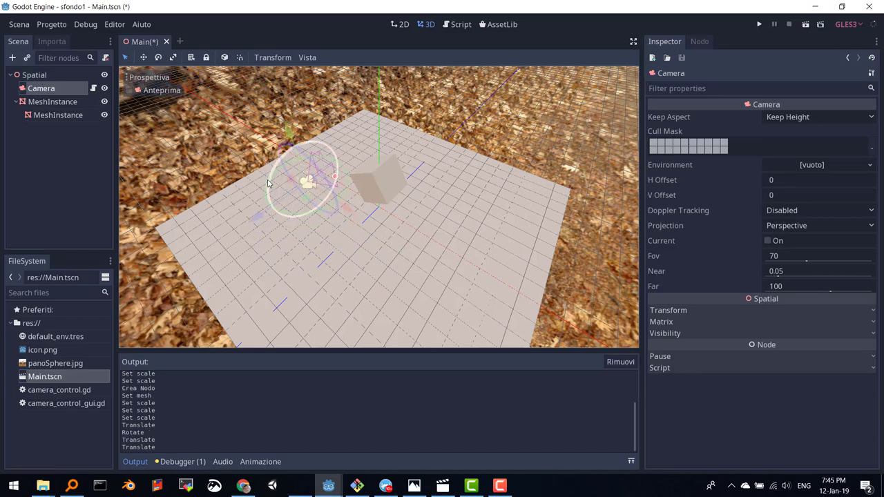
{"action": "left_click_drag", "start_coordinate": [269, 183], "coordinate": [297, 201]}
{"action": "mouse_move", "coordinate": [297, 200]}
{"action": "middle_mouse_down"}
{"action": "mouse_move", "coordinate": [440, 249]}
{"action": "mouse_move", "coordinate": [415, 259]}
{"action": "middle_mouse_up"}
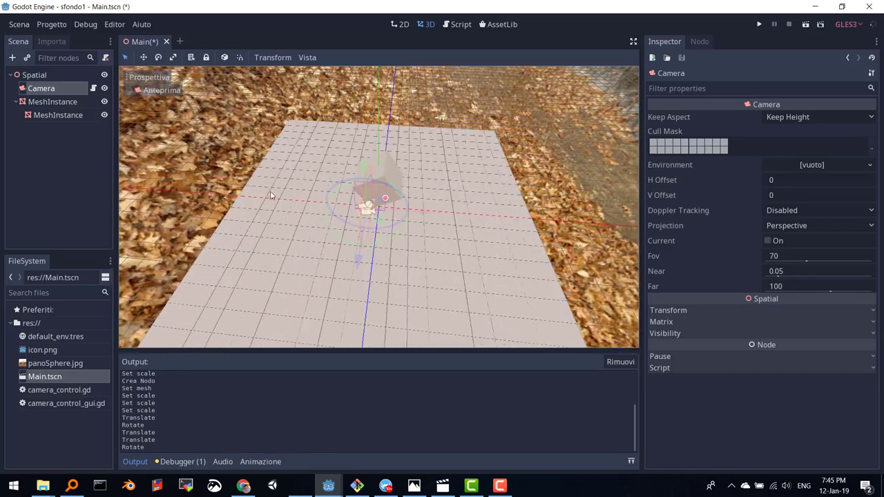
{"action": "left_click", "coordinate": [158, 91]}
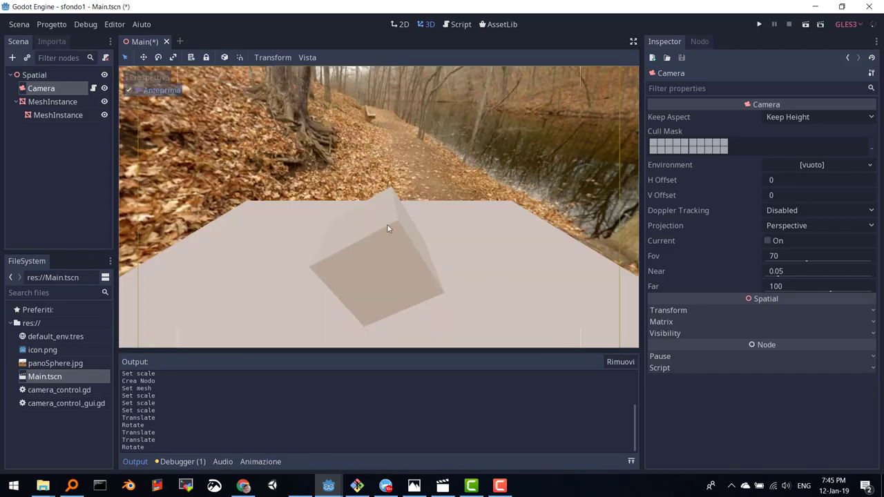
{"action": "left_click", "coordinate": [131, 91]}
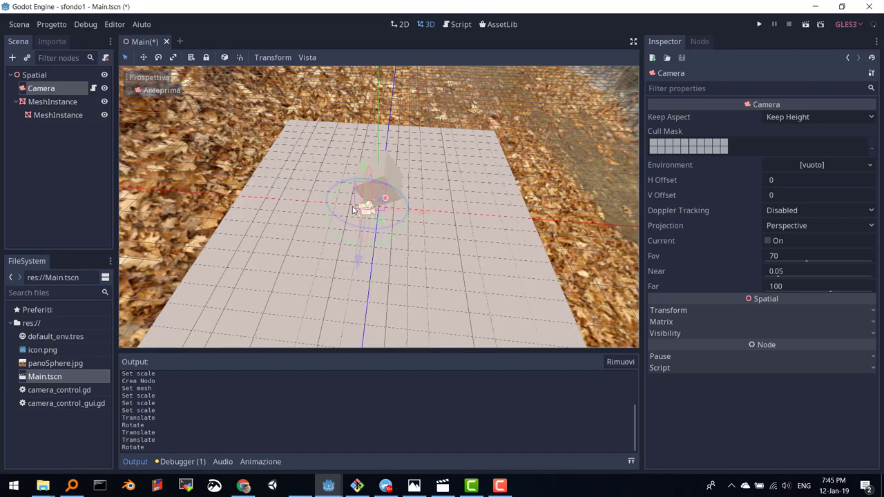
Select the Spatial root node and run the project with Play
{"action": "left_click", "coordinate": [31, 76]}
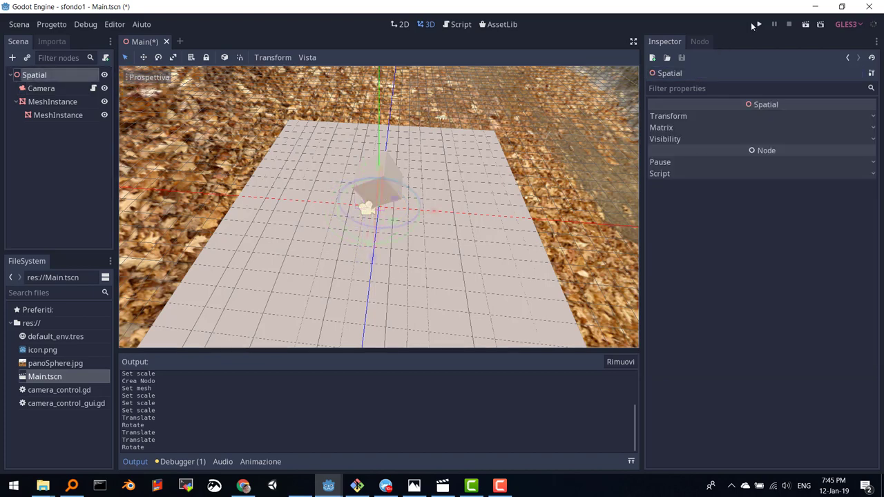
{"action": "left_click", "coordinate": [758, 23]}
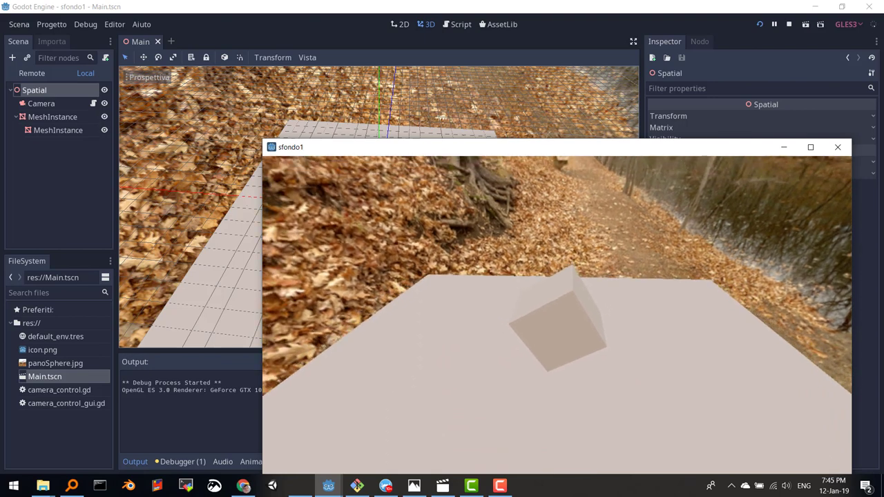
Open the in-game camera settings panel and raise the Max Speed slider
{"action": "key", "text": "Escape"}
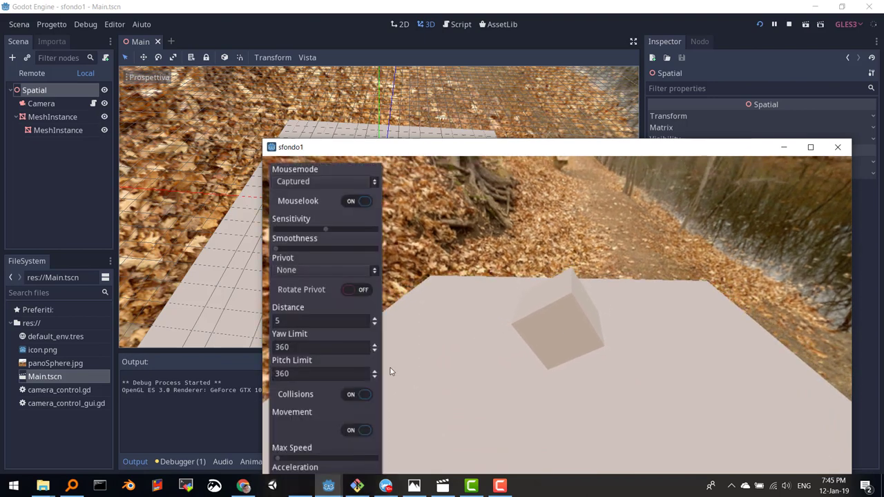
{"action": "mouse_move", "coordinate": [326, 150]}
{"action": "left_mouse_down"}
{"action": "mouse_move", "coordinate": [308, 98]}
{"action": "mouse_move", "coordinate": [278, 58]}
{"action": "left_mouse_up"}
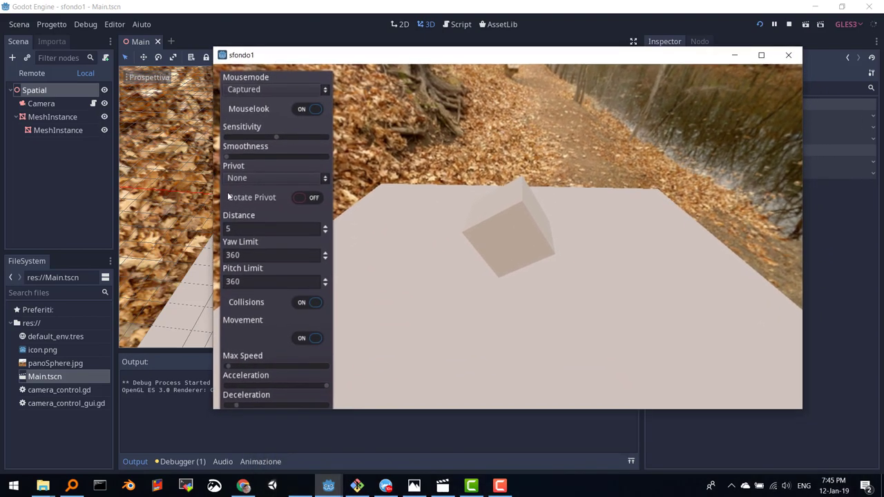
{"action": "left_click_drag", "start_coordinate": [275, 366], "coordinate": [281, 366]}
Hide the panel and fly the camera around the floor and cube with W, S and D
{"action": "key", "text": "Escape"}
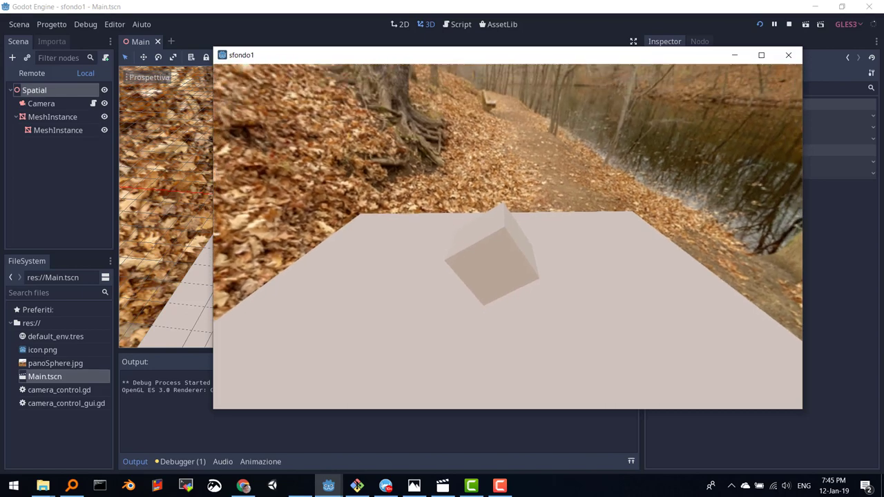
{"action": "key", "text": "w"}
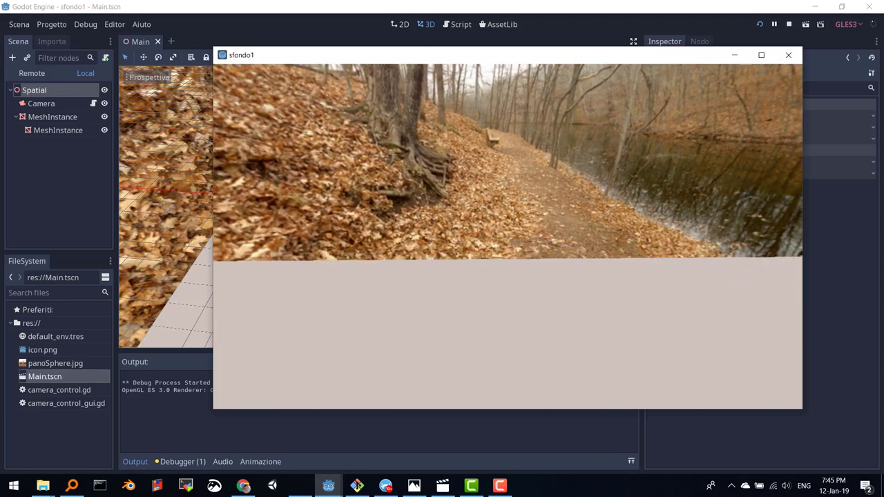
{"action": "key", "text": "s"}
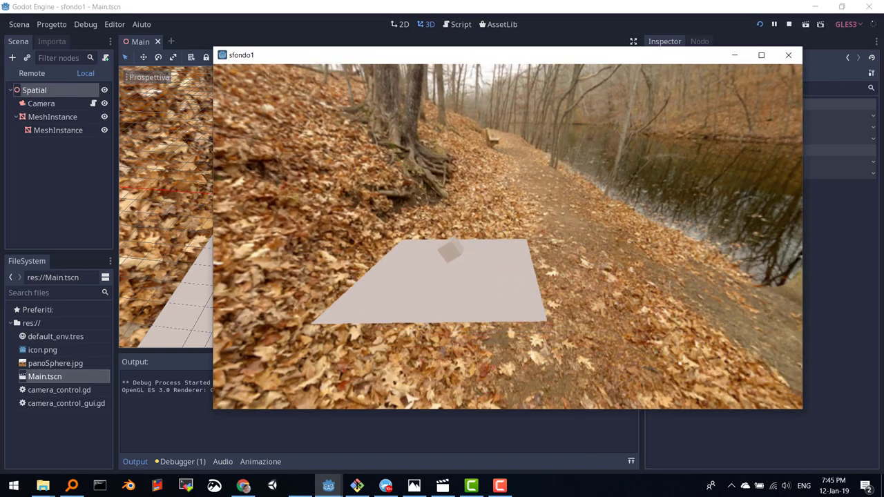
{"action": "key", "text": "s"}
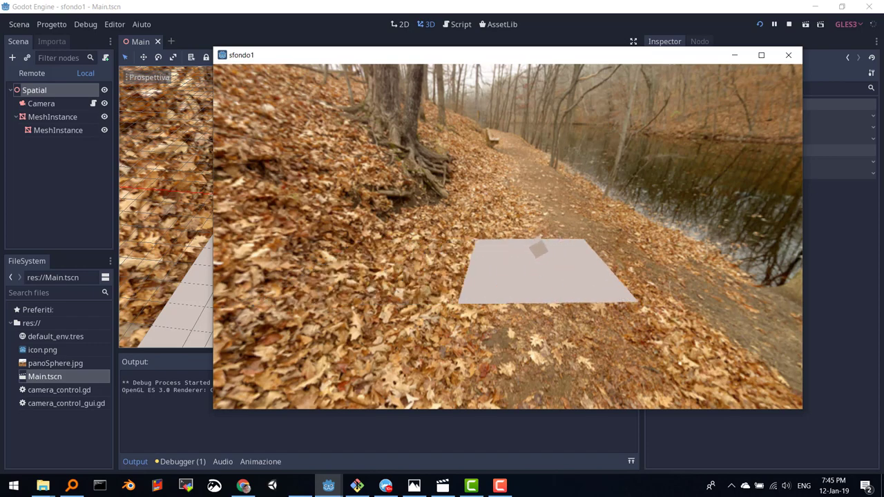
{"action": "key", "text": "w"}
{"action": "key", "text": "d"}
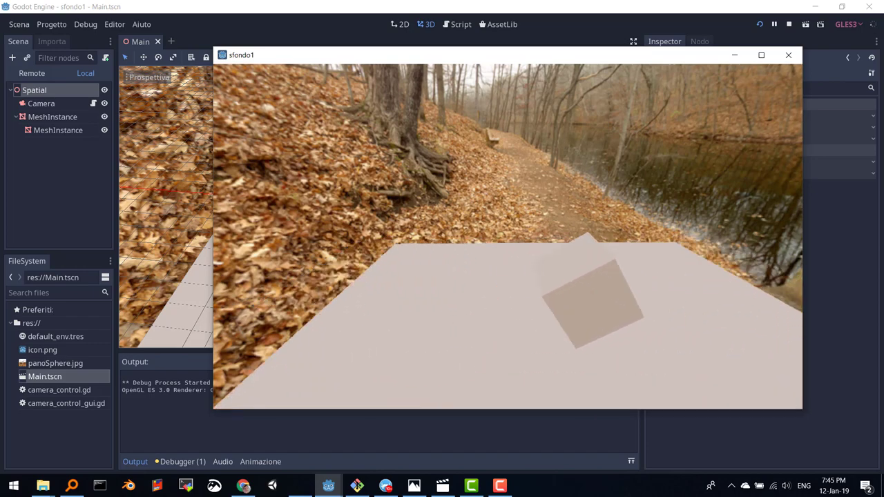